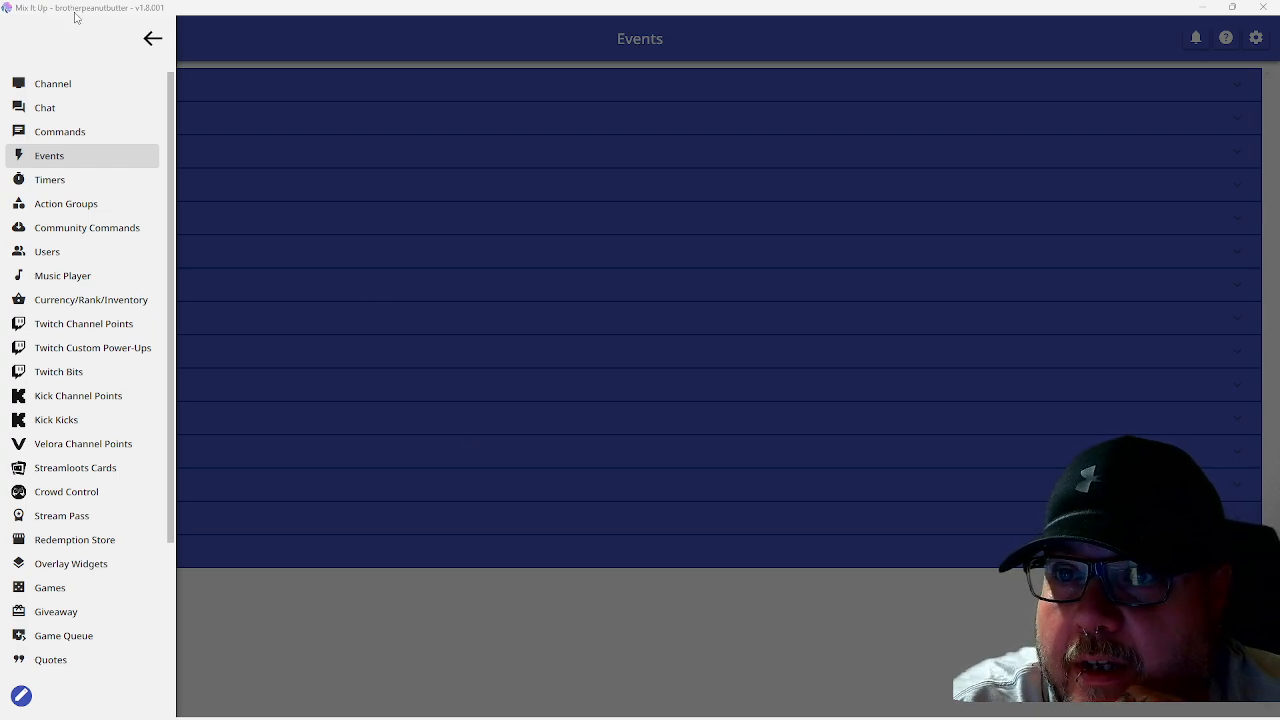
Go to the Events page and expand the list of Twitch events
click(88, 84)
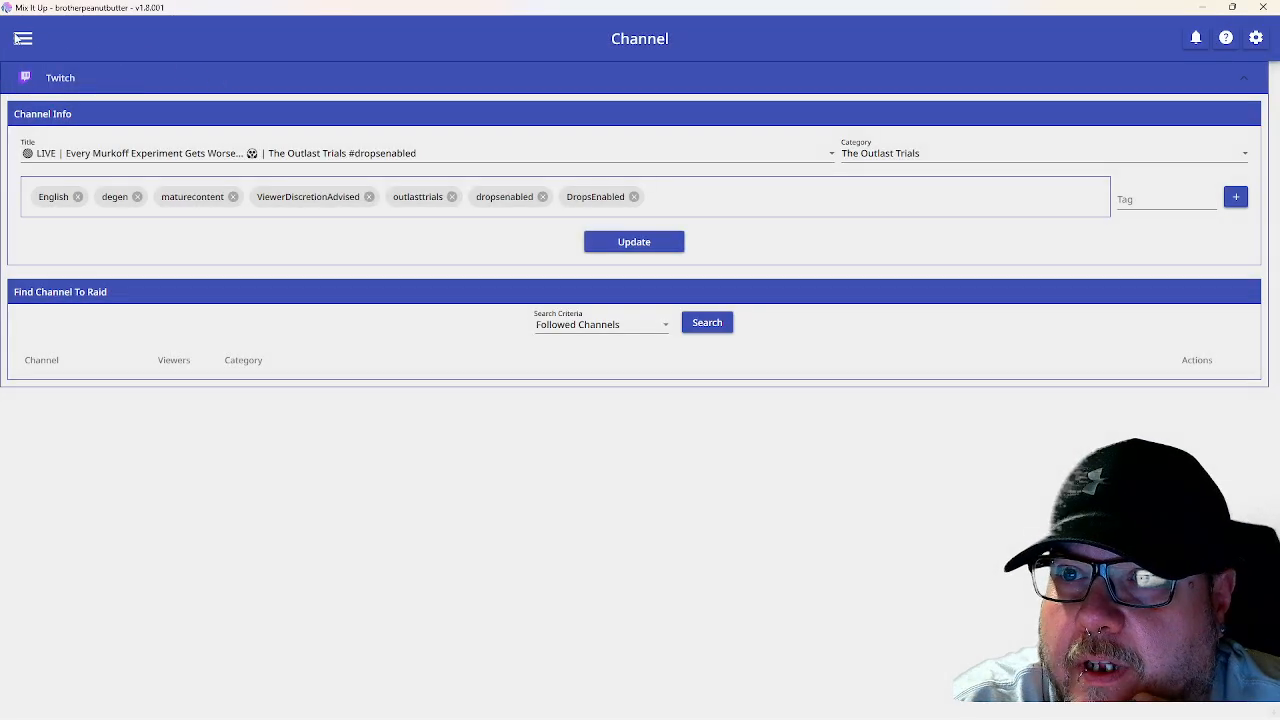
click(27, 44)
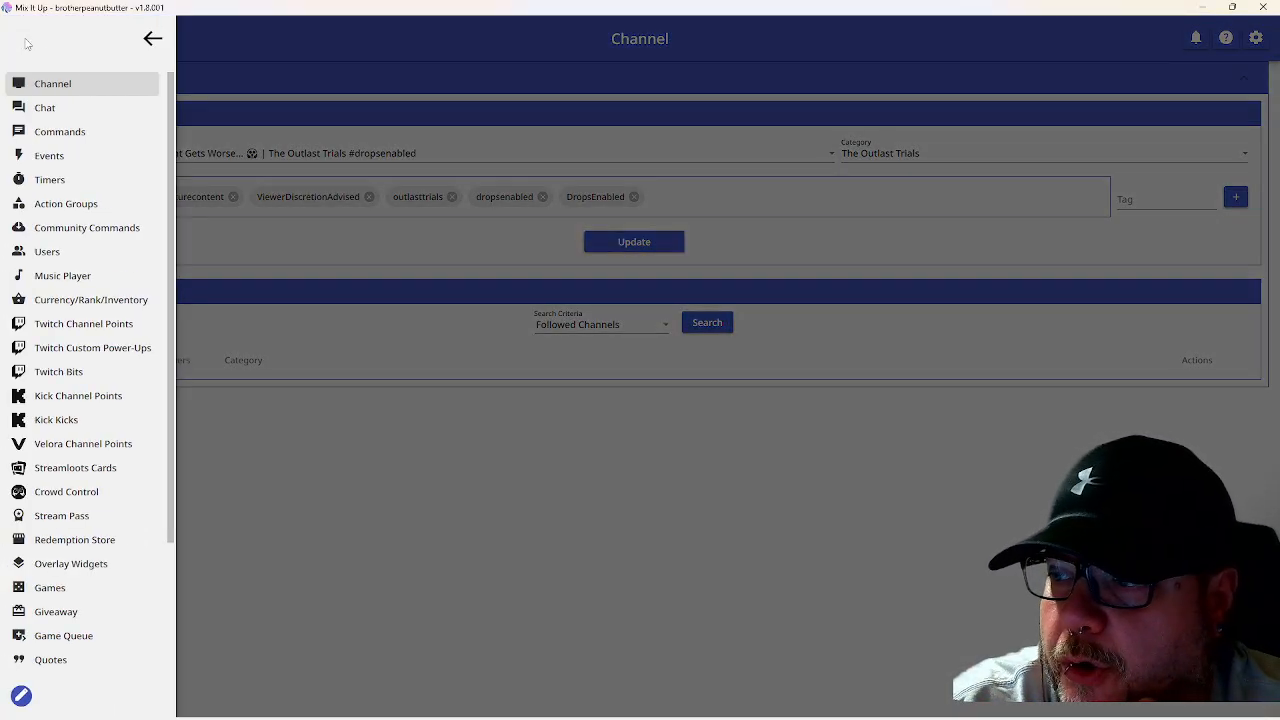
click(53, 158)
click(172, 124)
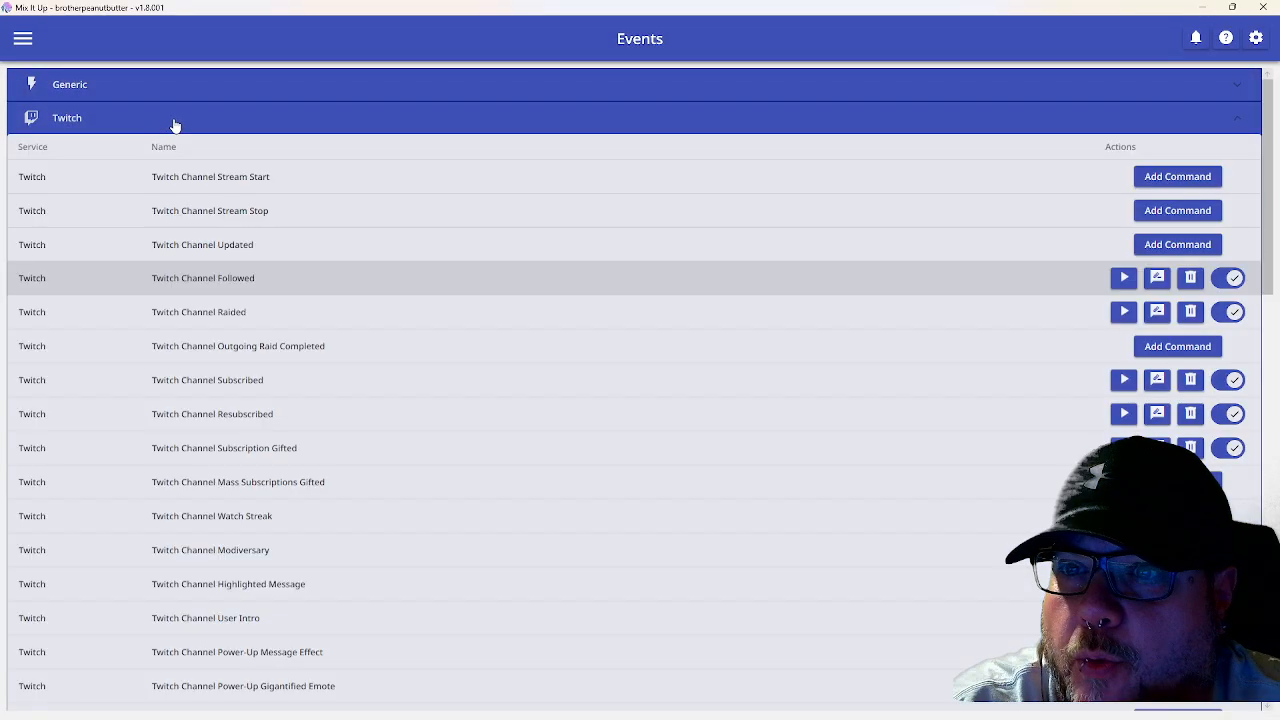
Find the Twitch Channel Raided event in the list and open its command for editing
scroll(410, 300, down, 1)
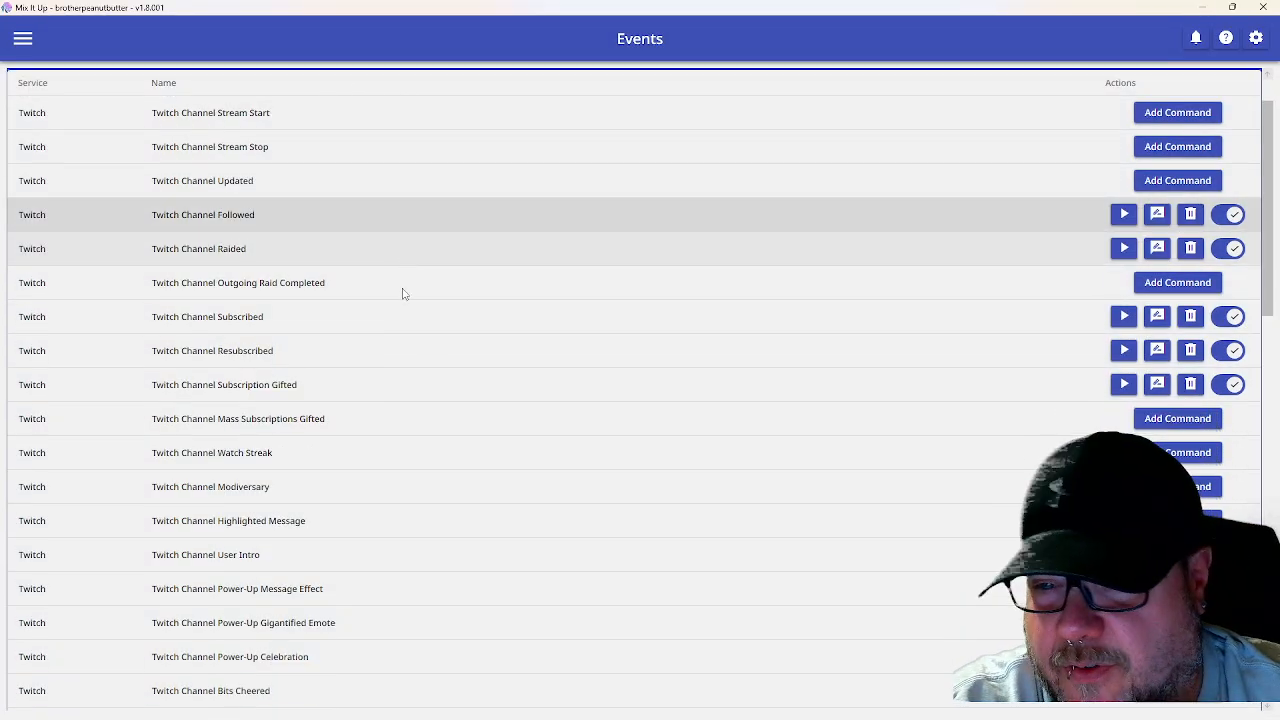
scroll(400, 292, down, 2)
scroll(390, 278, up, 3)
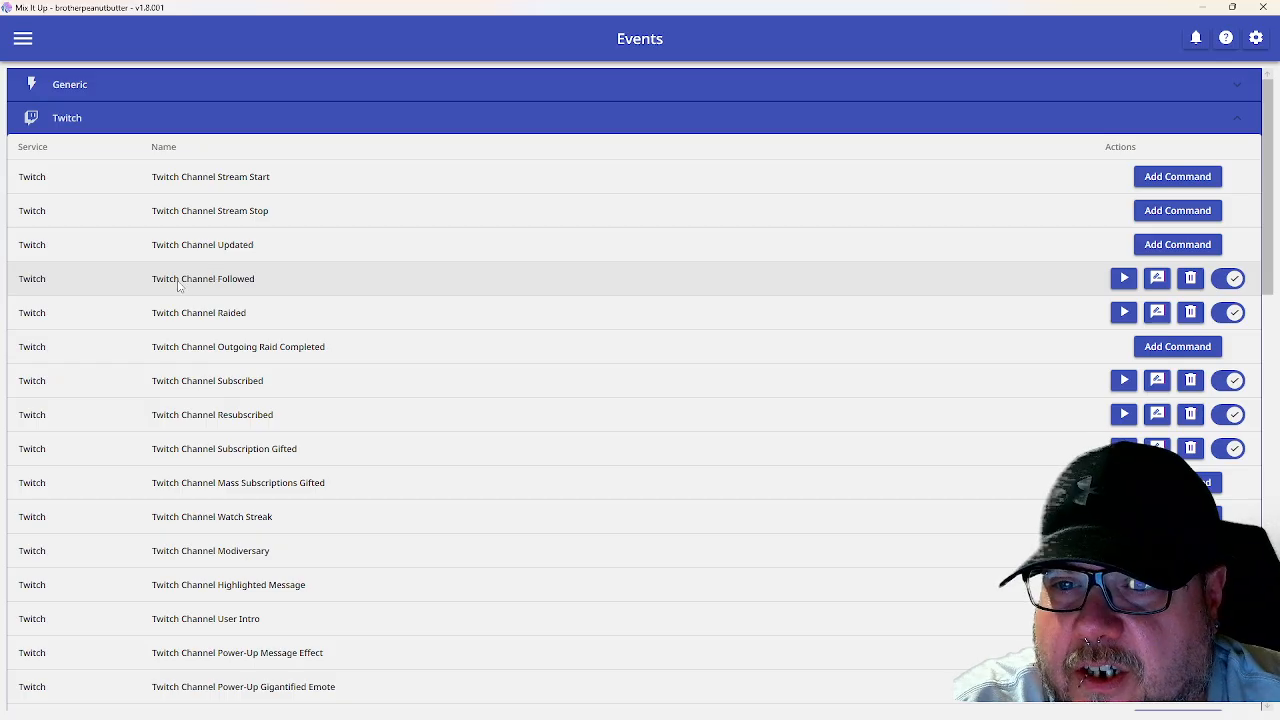
click(178, 285)
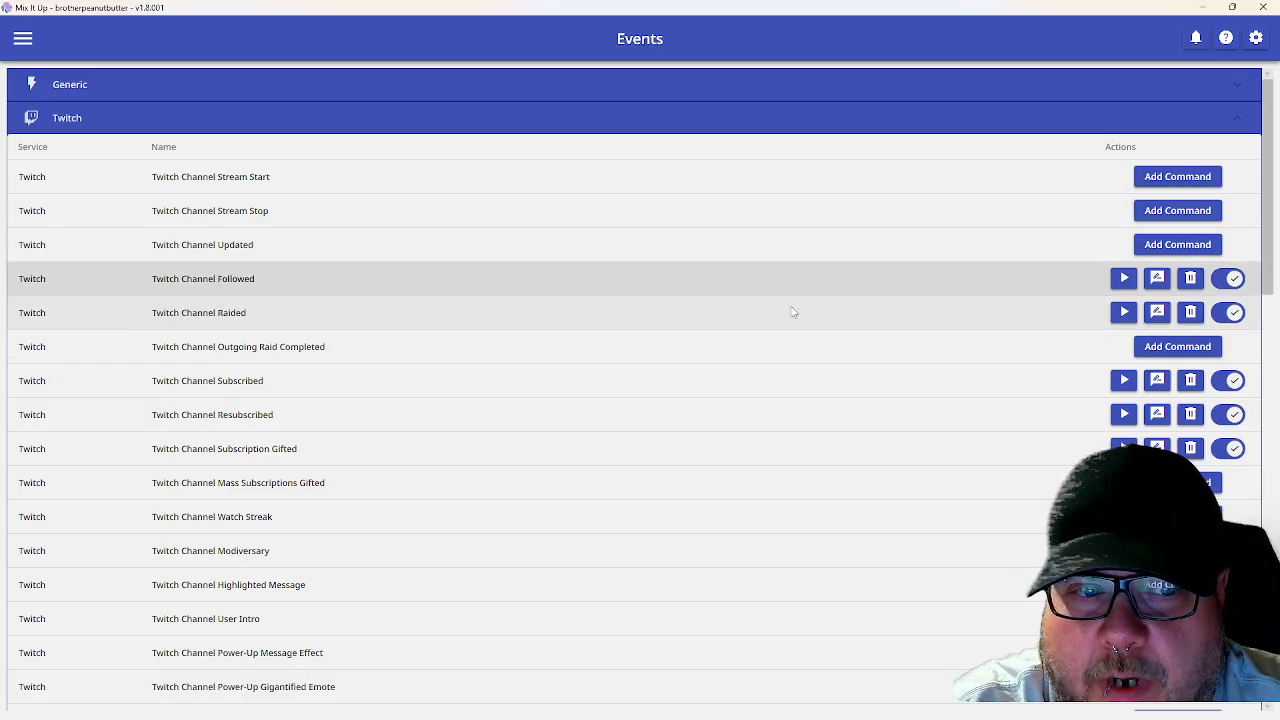
click(1157, 313)
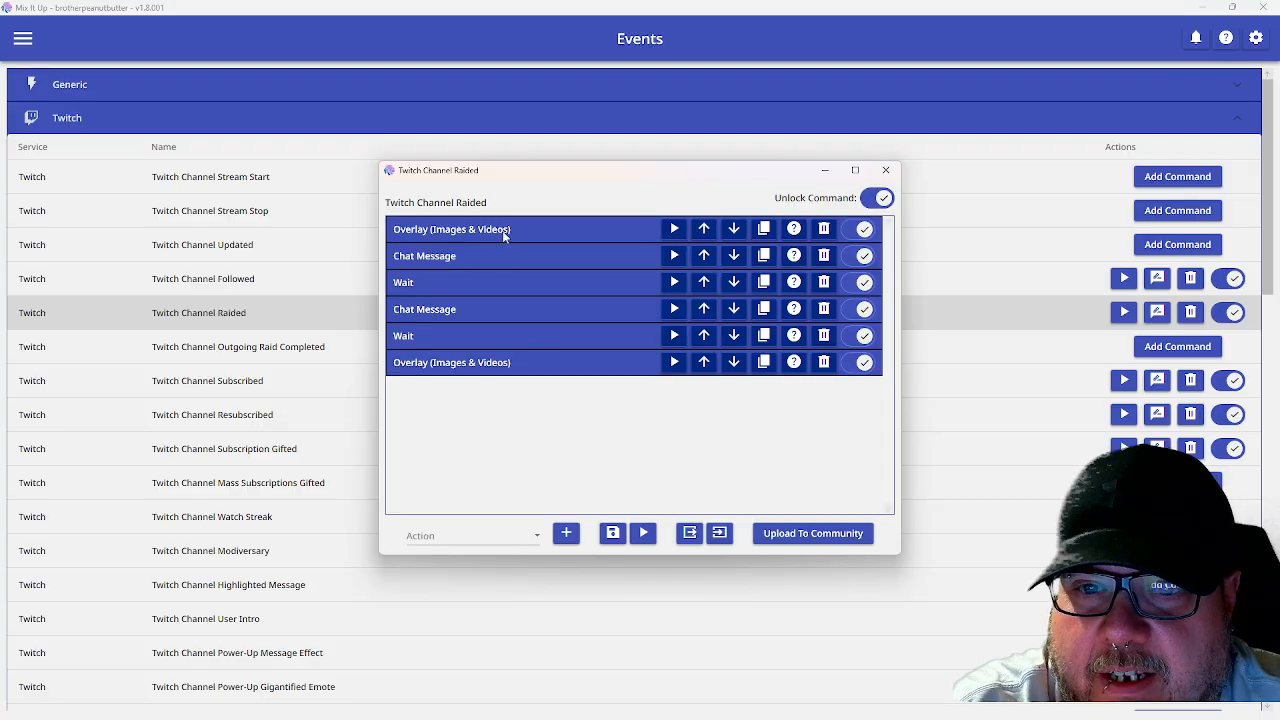
Check the first overlay action of the raid command and browse the action types that can be added
click(506, 230)
click(584, 235)
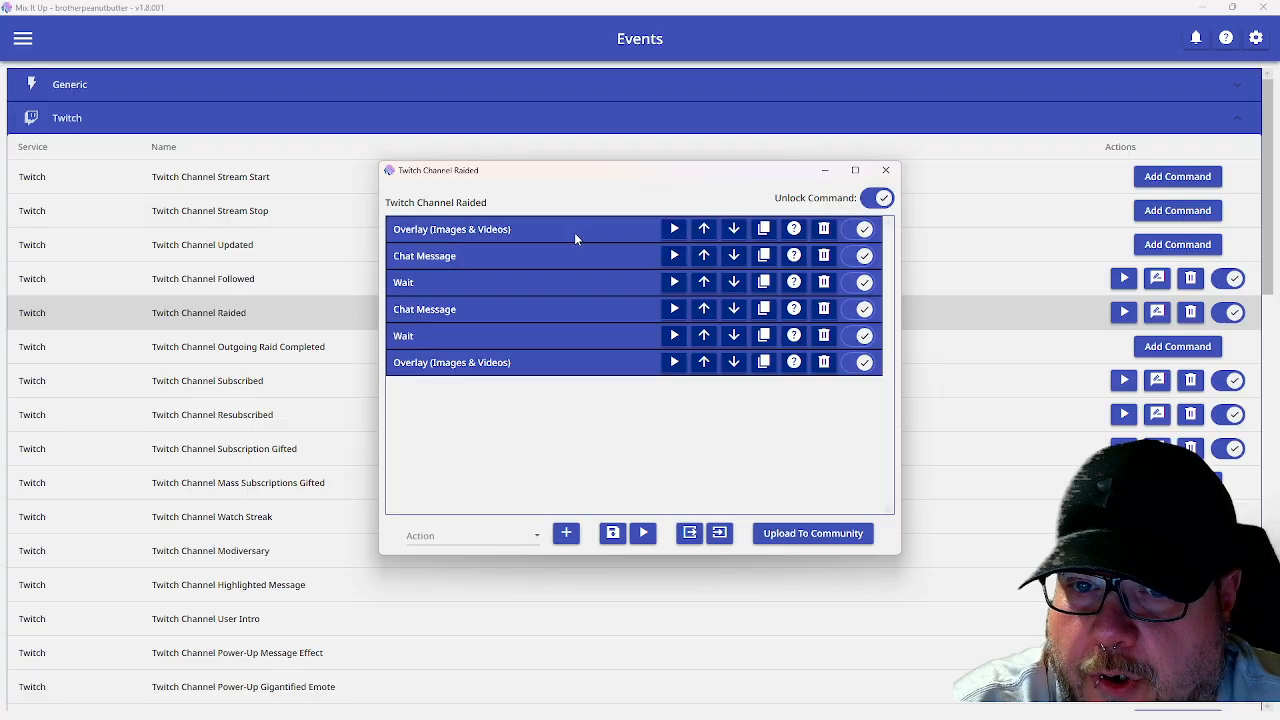
click(505, 537)
scroll(470, 400, down, 4)
scroll(455, 335, down, 8)
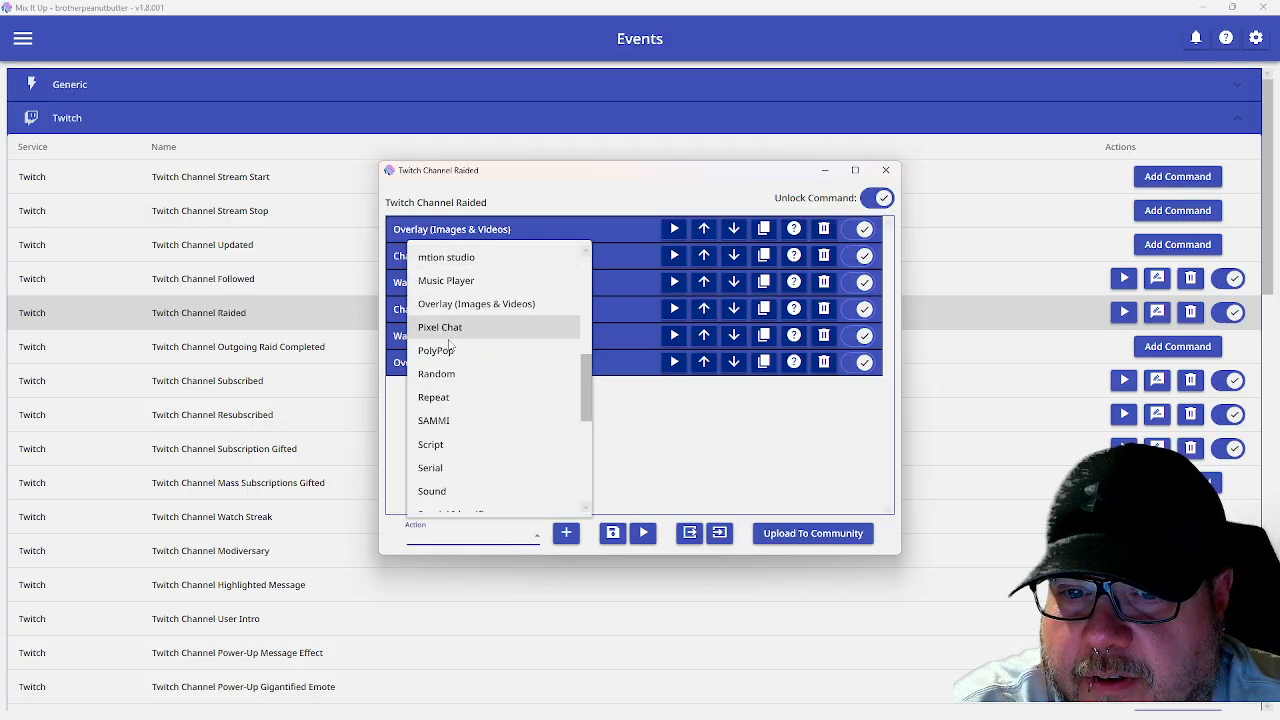
scroll(480, 340, up, 12)
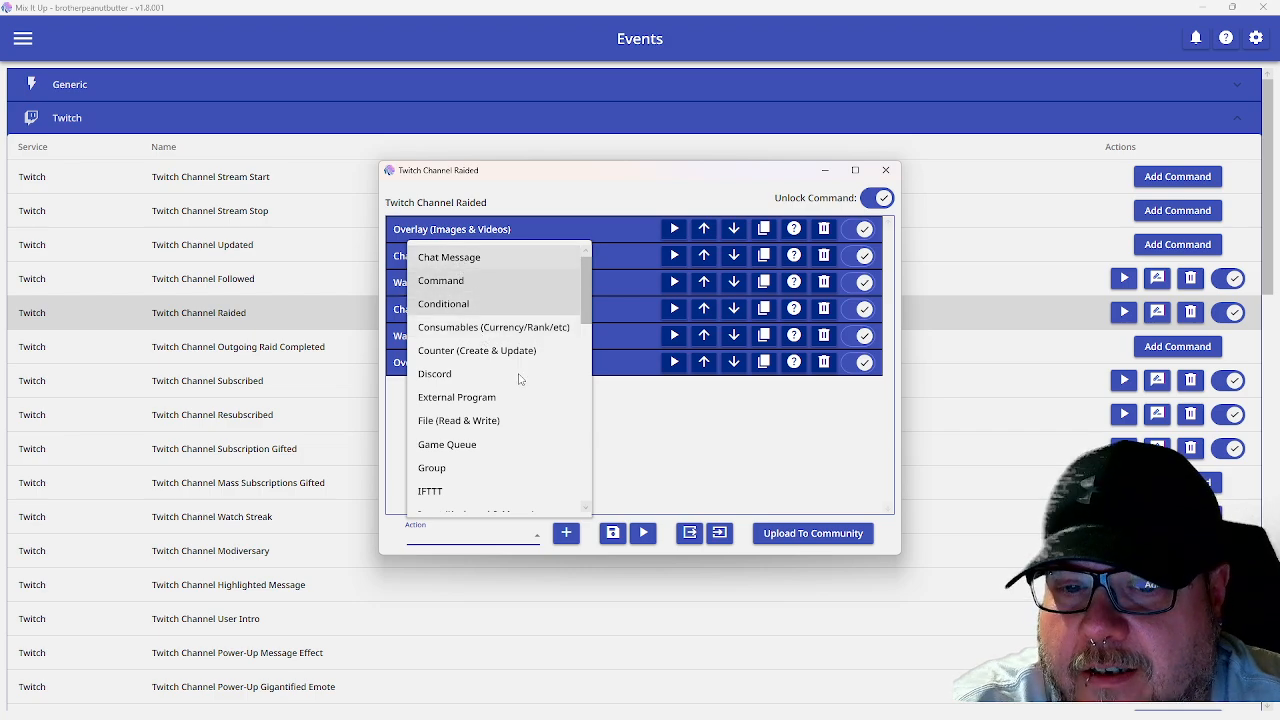
scroll(530, 440, down, 1)
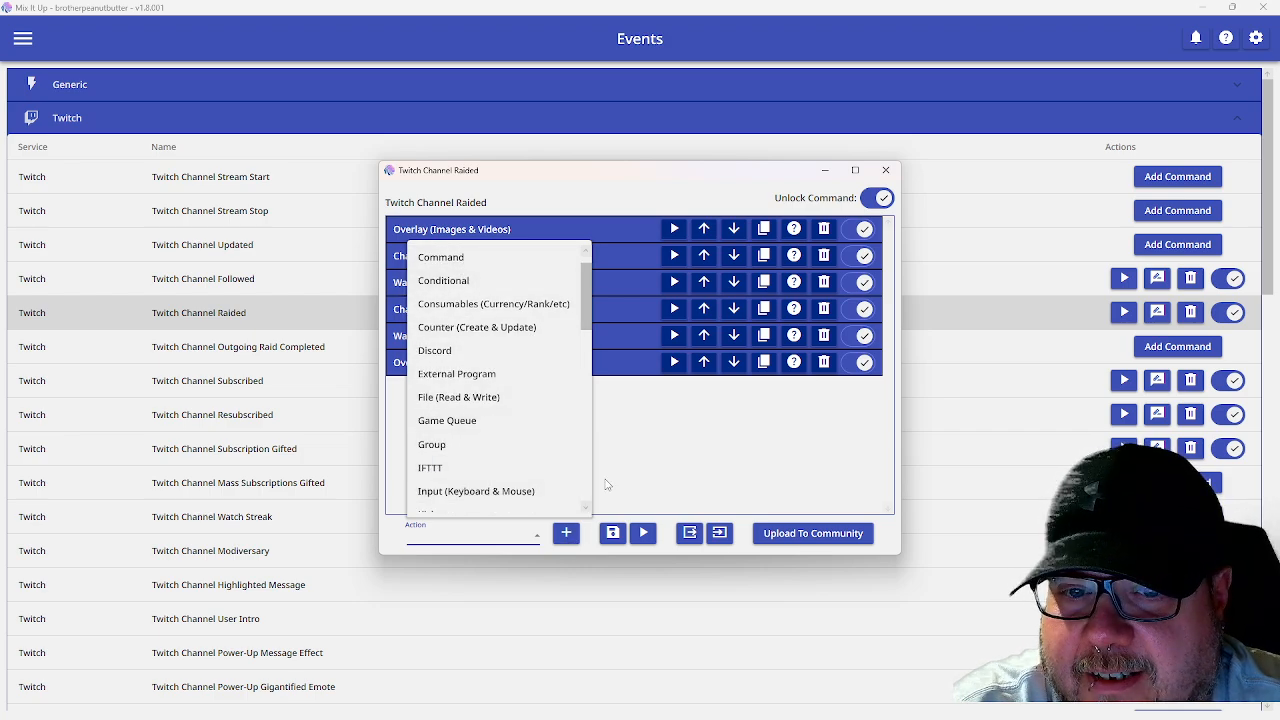
click(608, 485)
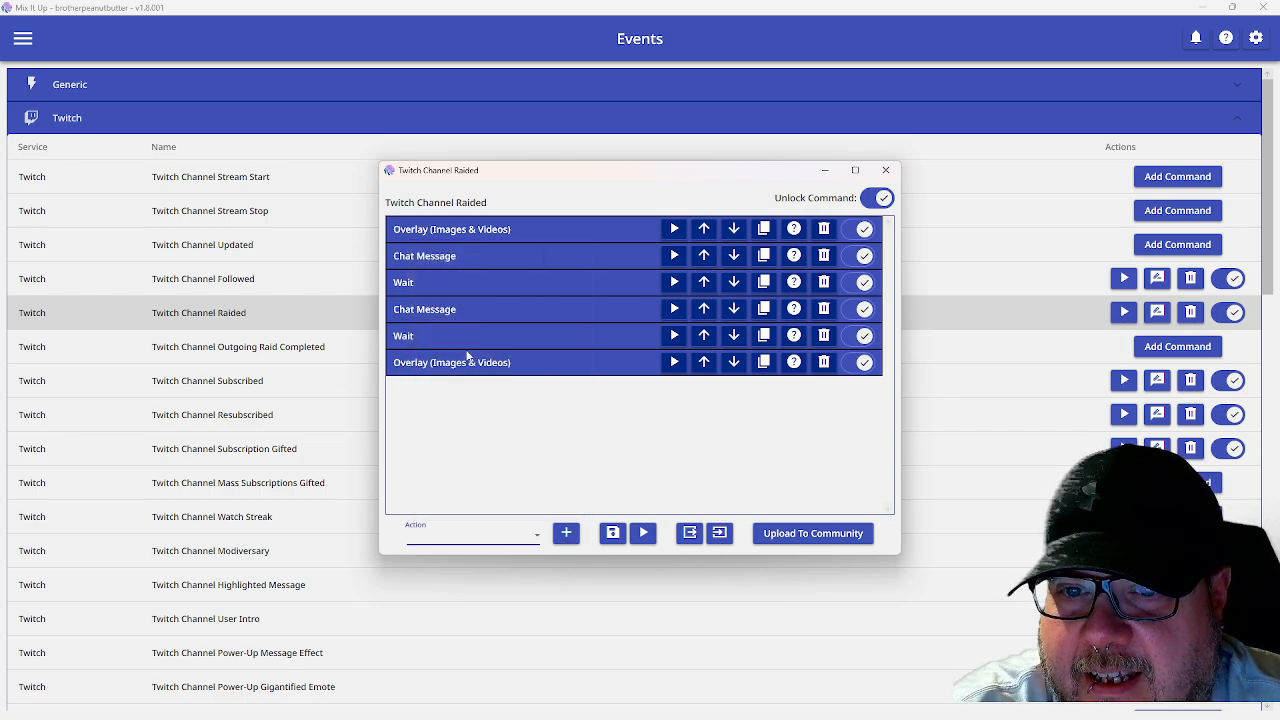
Review the text of the first chat message and the duration of the wait action following it
click(456, 257)
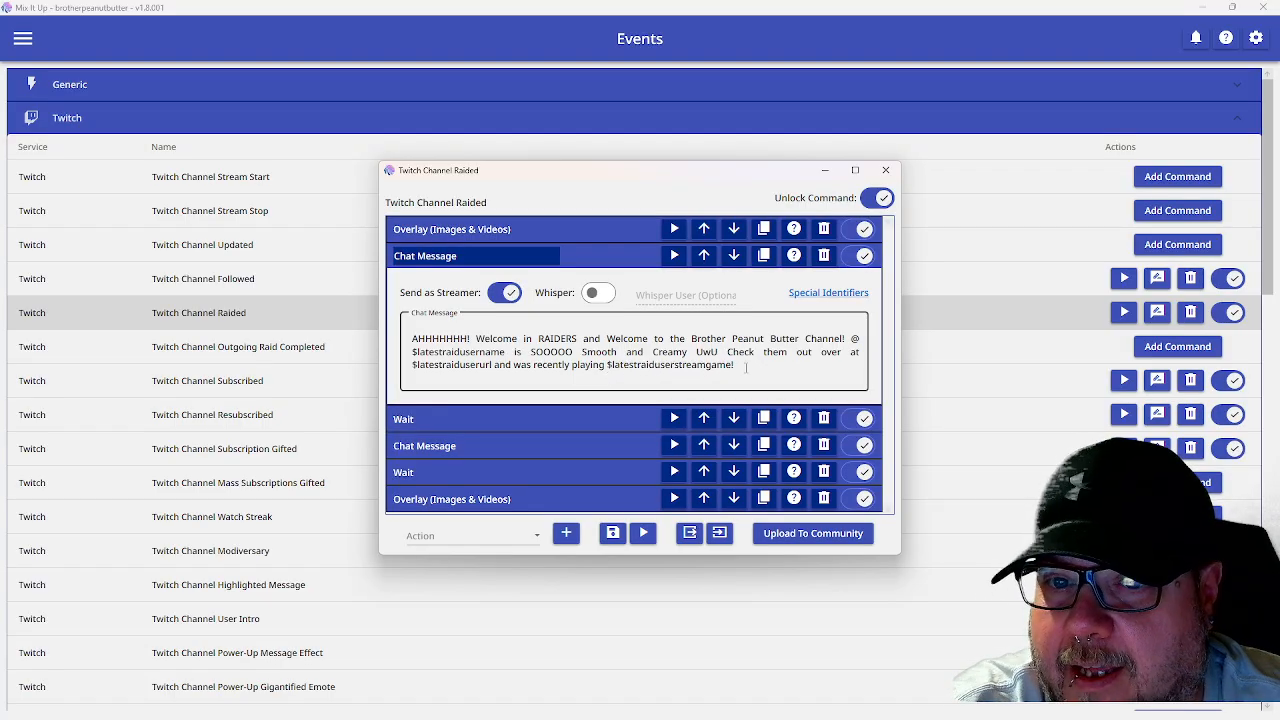
click(576, 262)
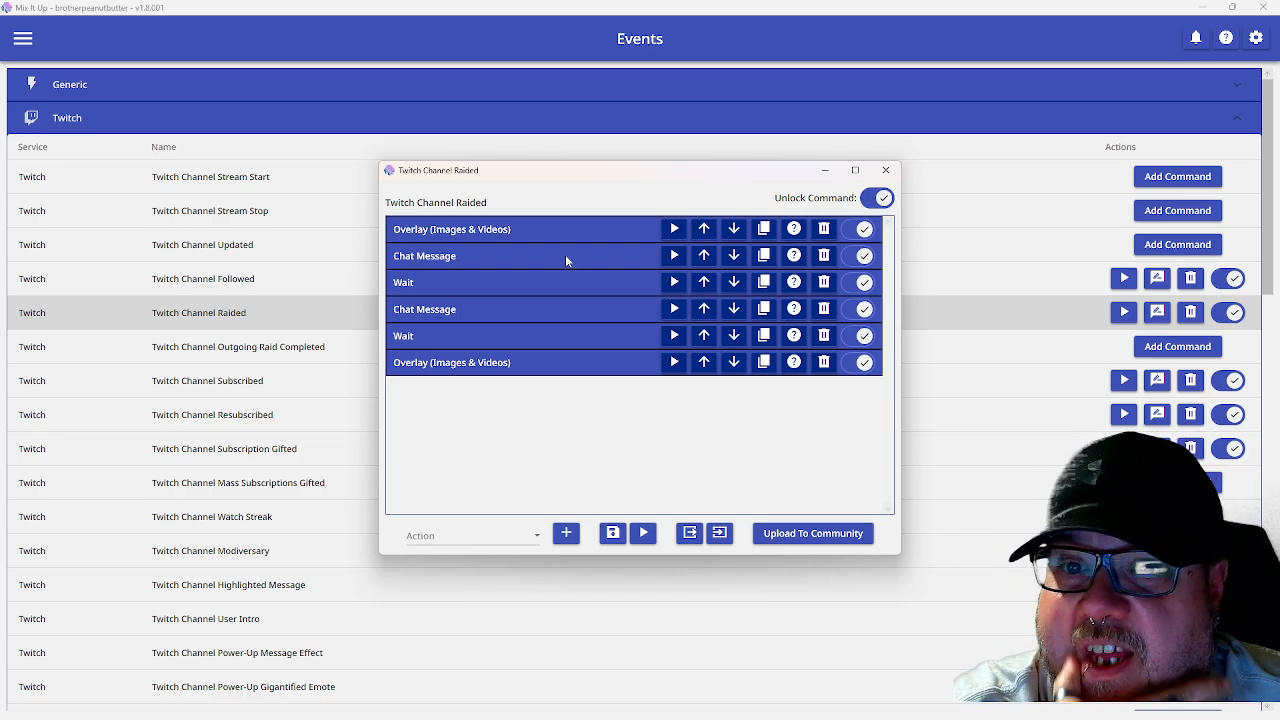
click(534, 282)
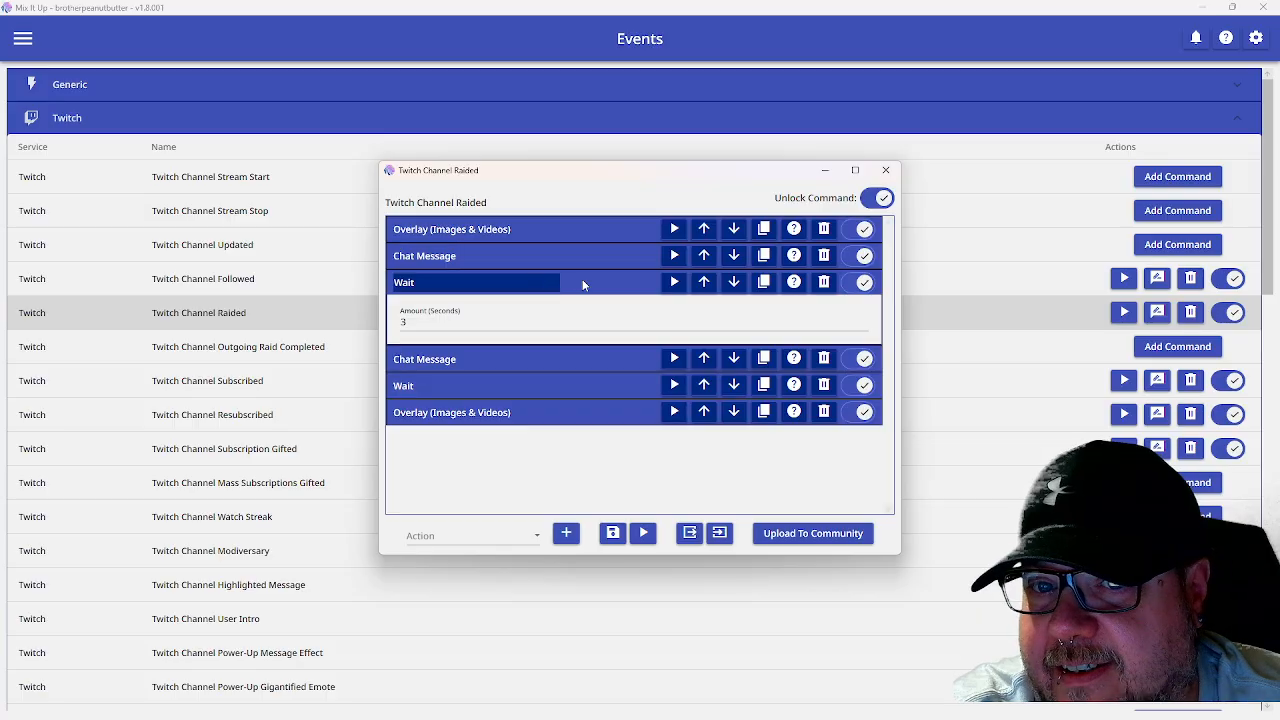
click(583, 285)
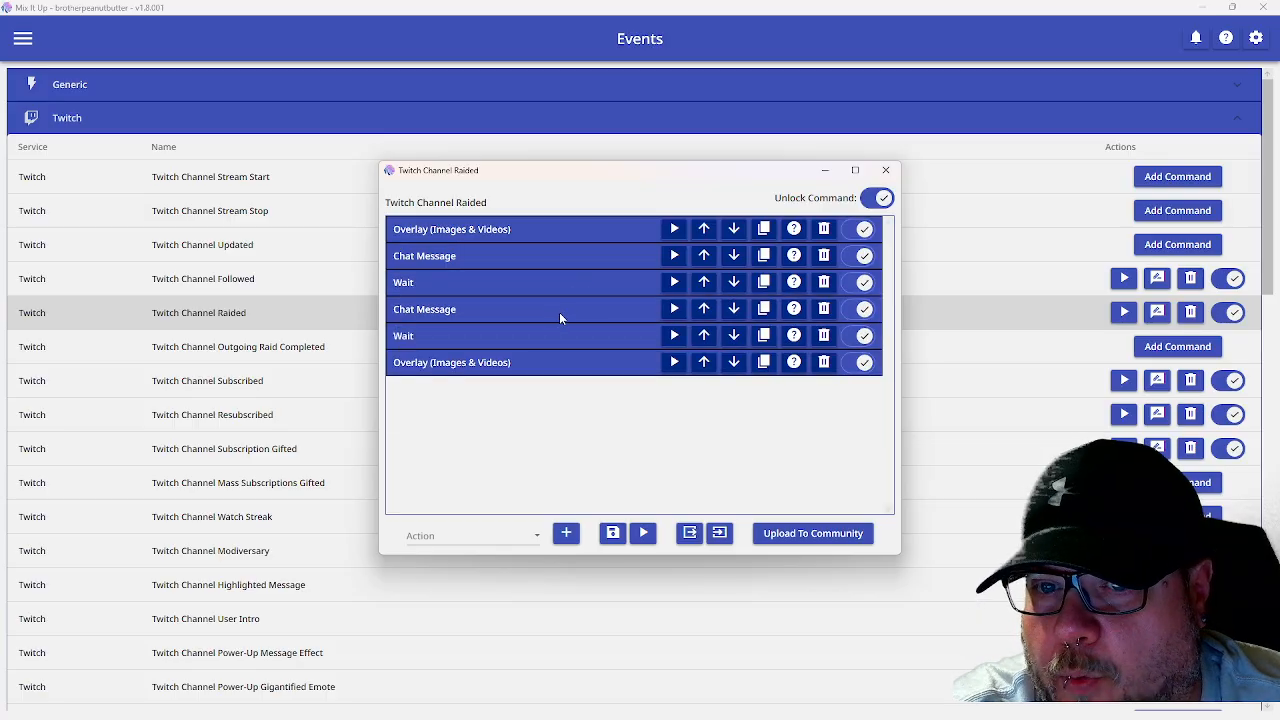
Review the text of the second chat message and the duration of the second wait action
click(559, 312)
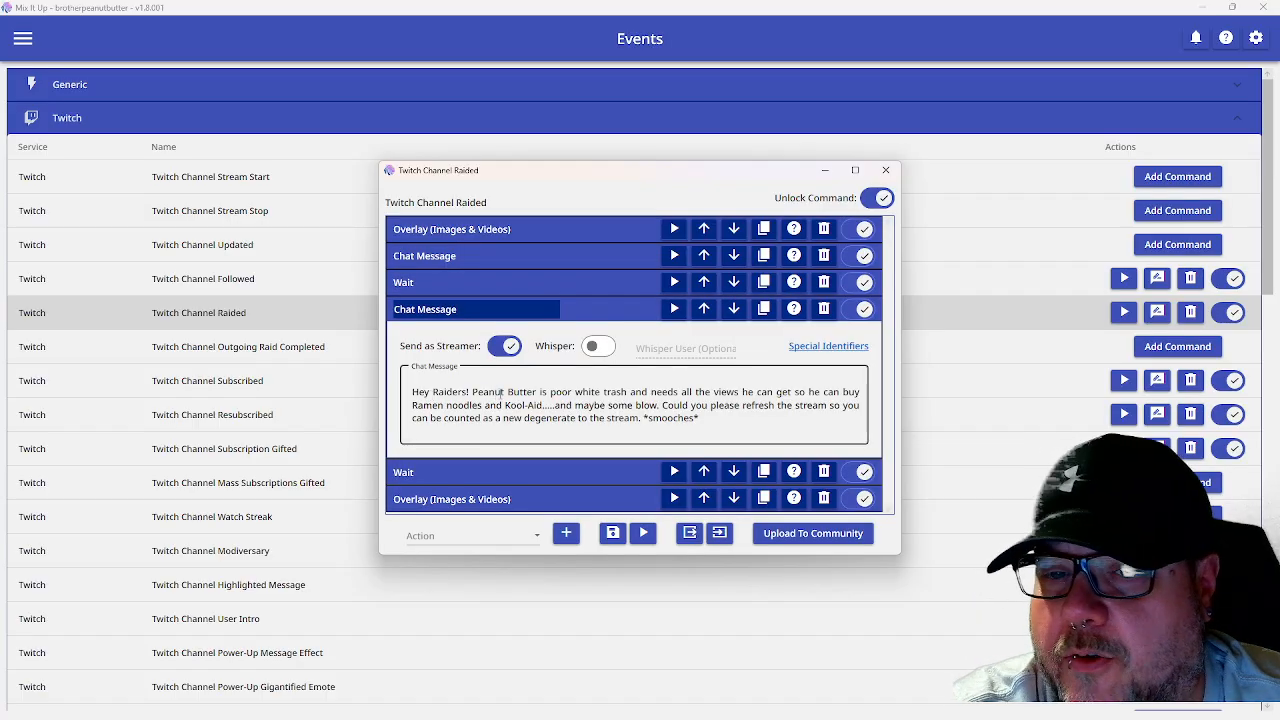
click(579, 309)
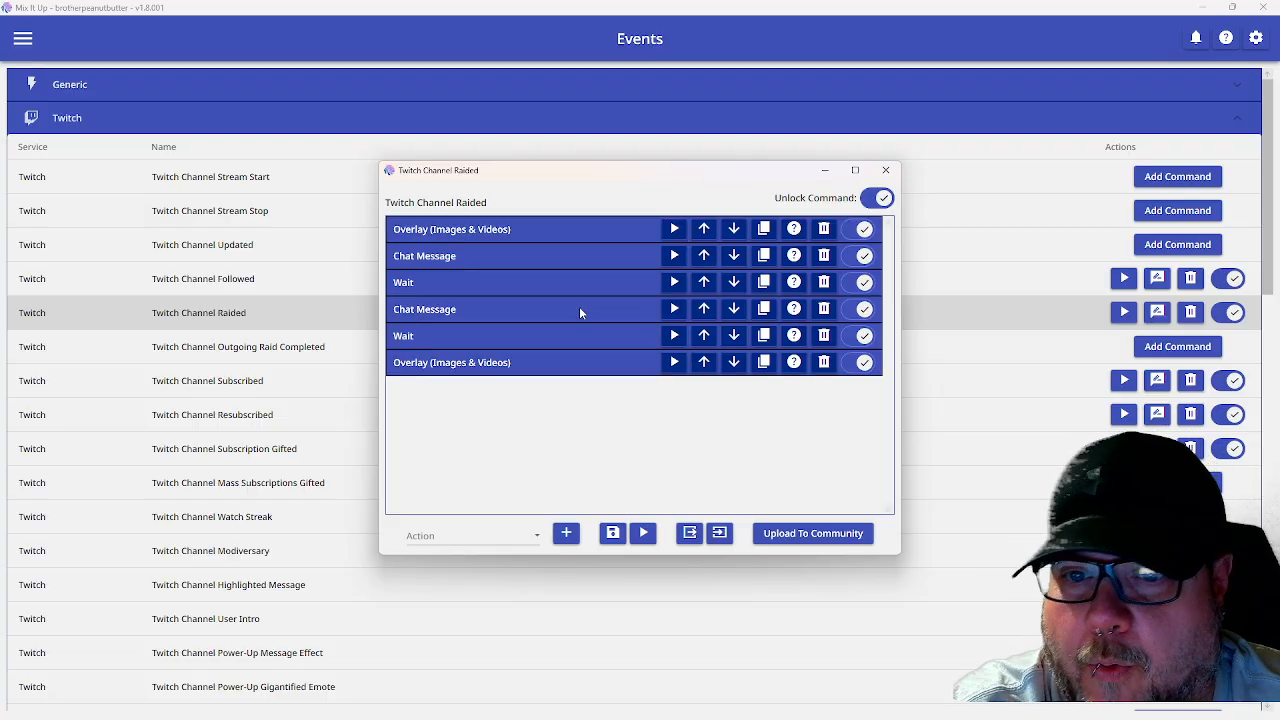
click(579, 309)
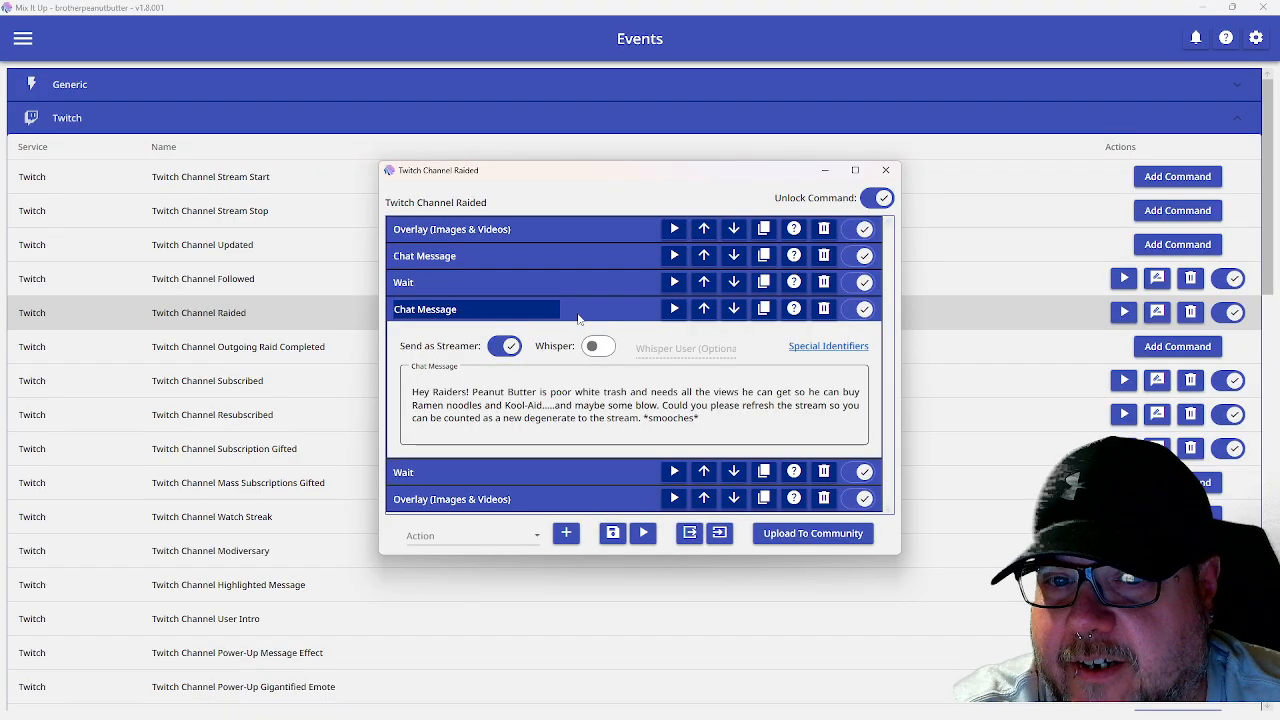
click(579, 310)
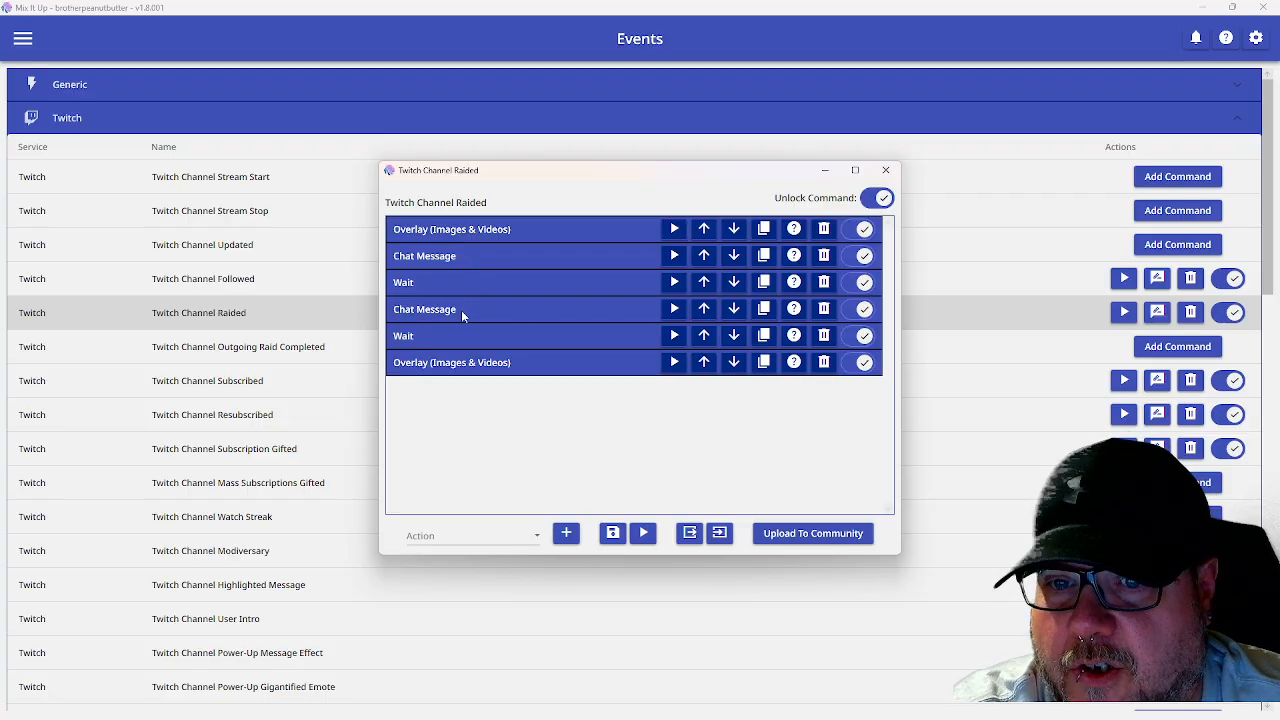
click(462, 336)
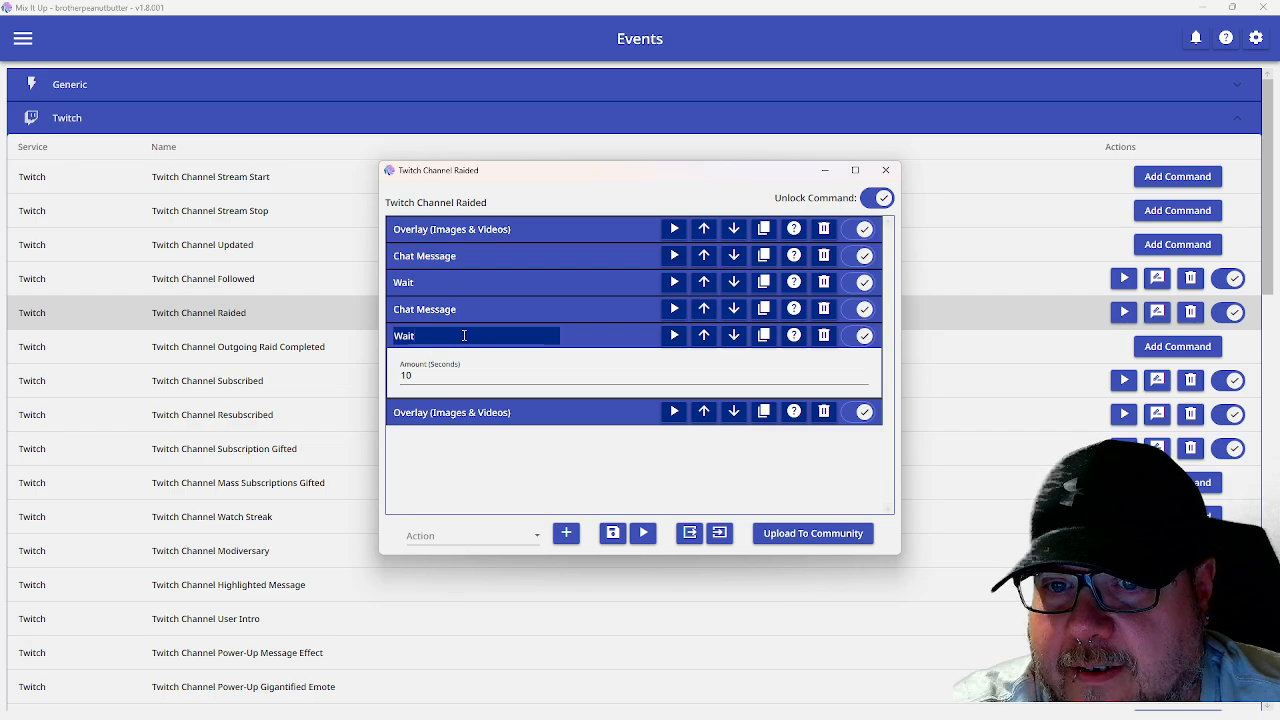
click(568, 338)
Look for Wait among the action types that can be added and recheck the second wait action's duration
click(536, 535)
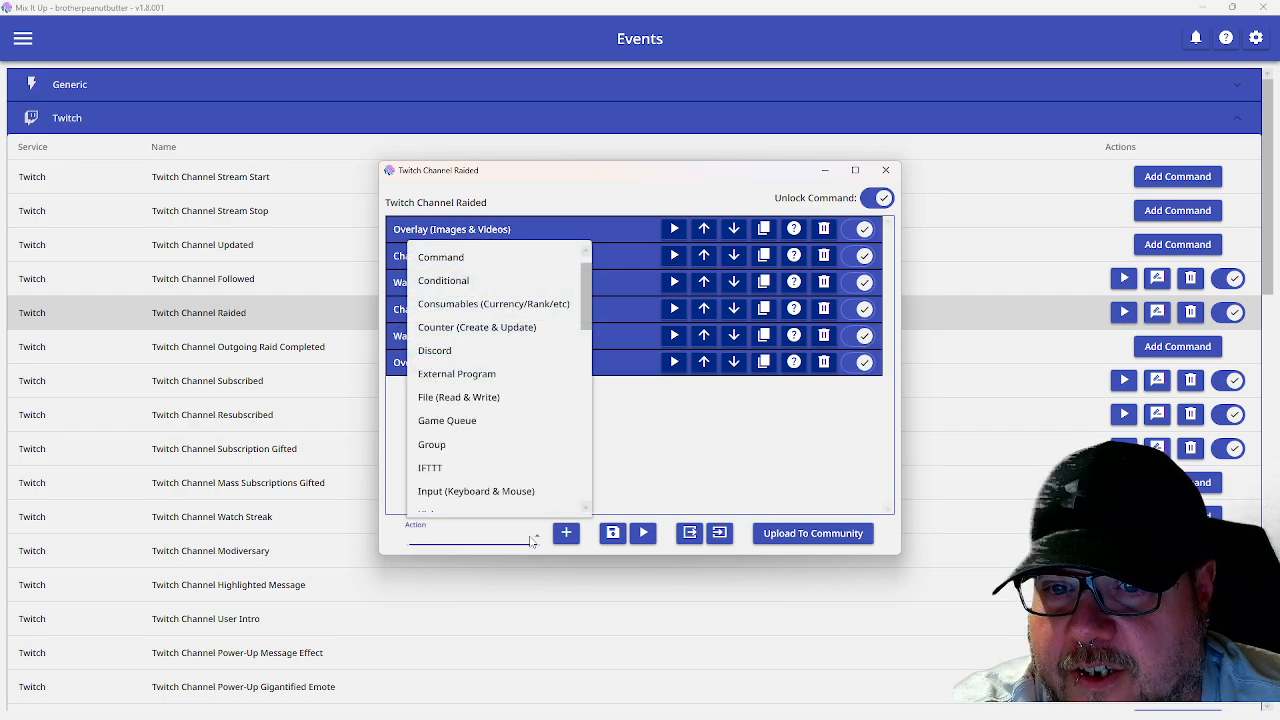
scroll(484, 342, down, 8)
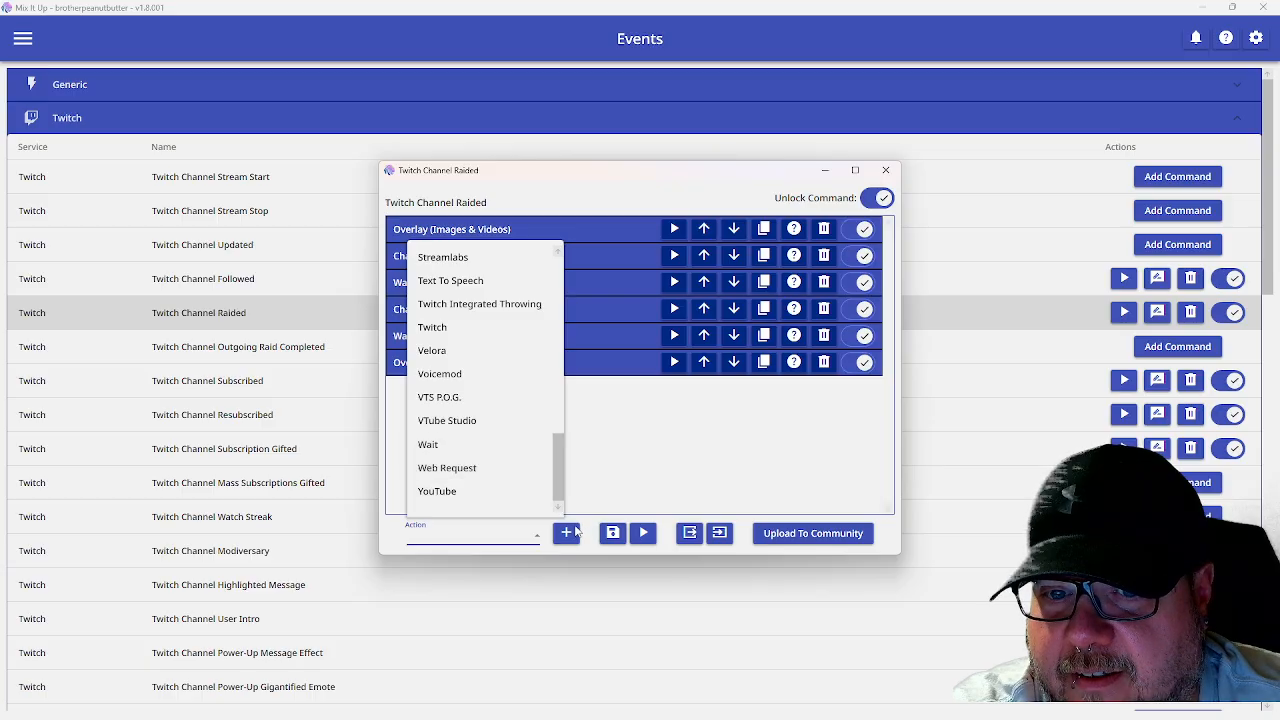
click(604, 473)
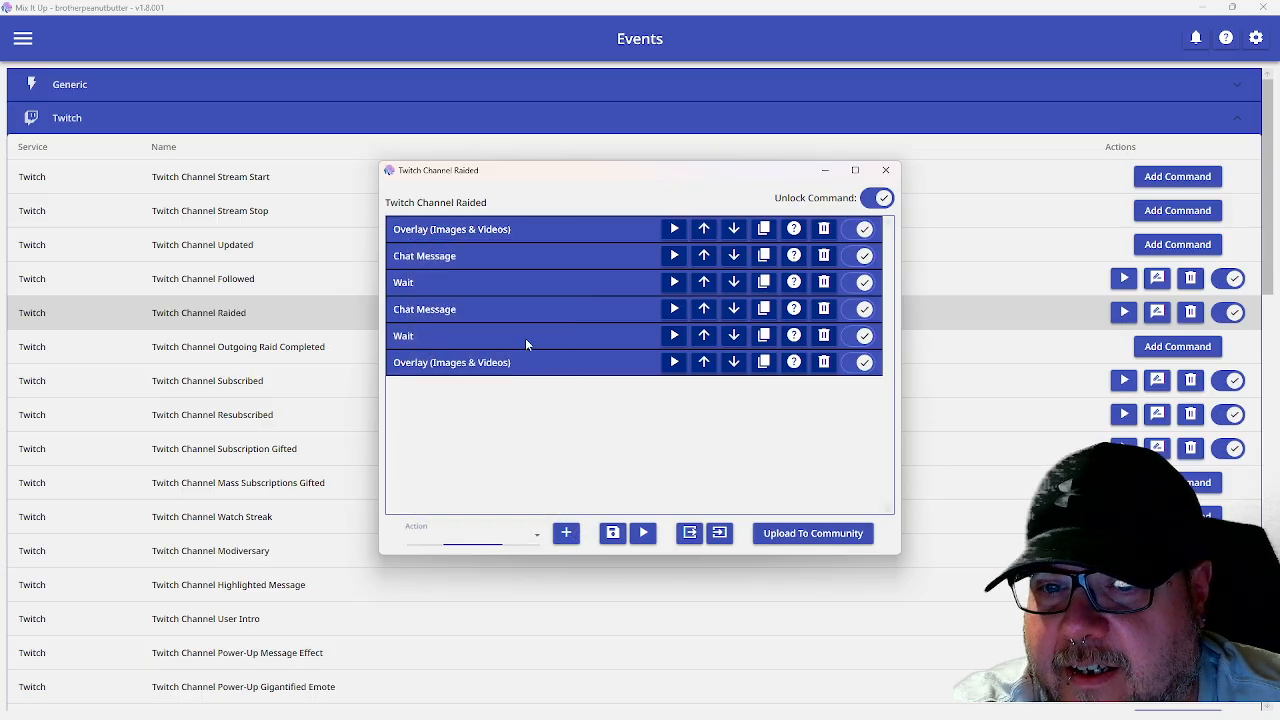
click(525, 338)
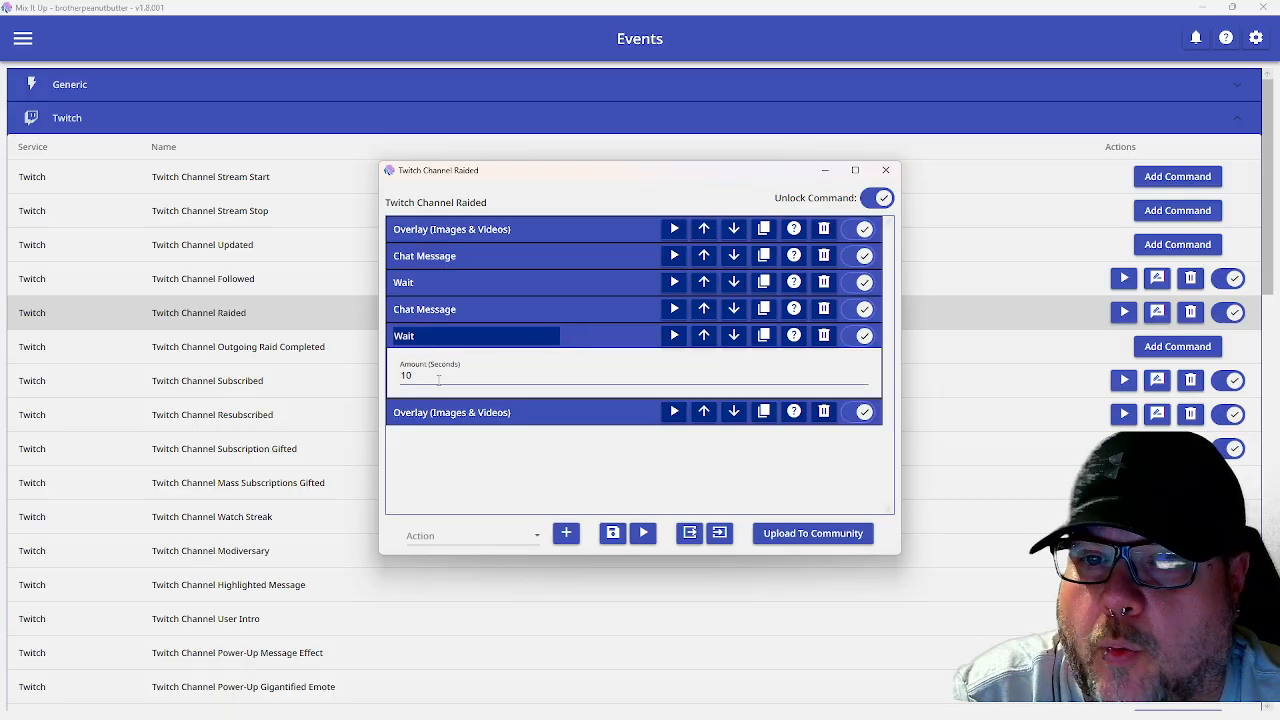
click(591, 336)
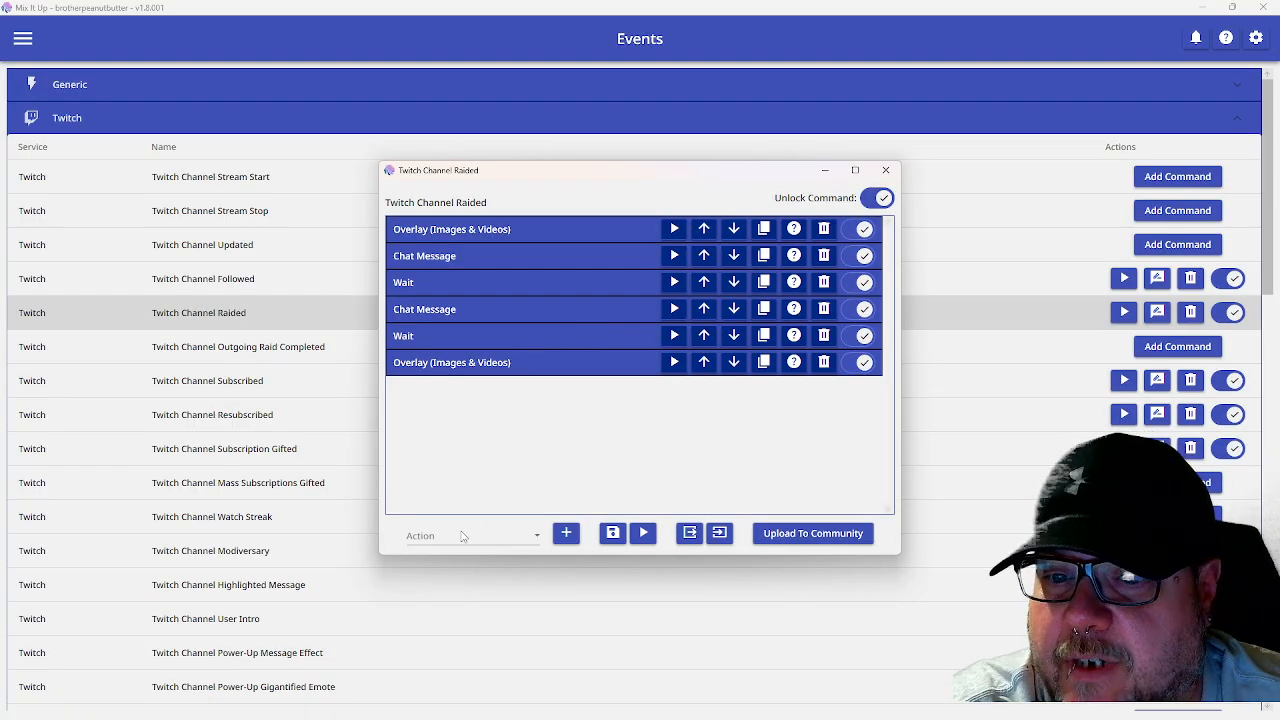
Locate Overlay (Images & Videos) among the action types that can be added, without adding it
click(519, 535)
scroll(480, 352, up, 6)
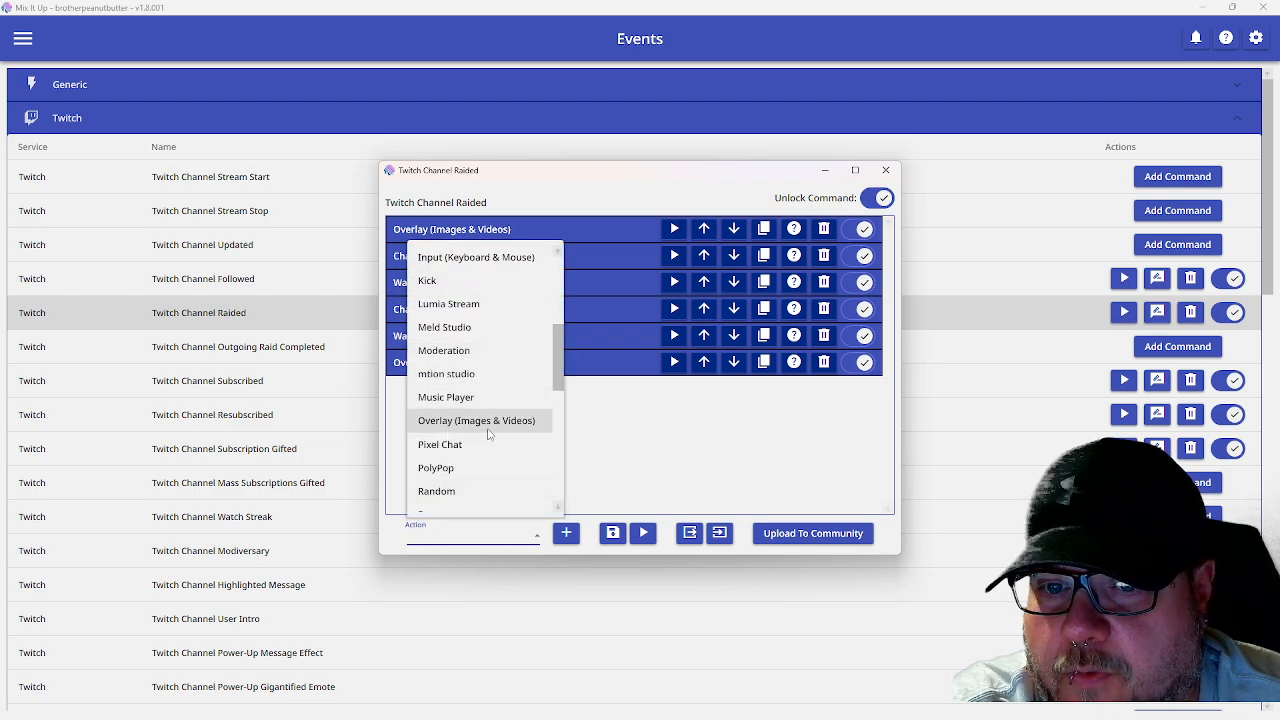
click(575, 430)
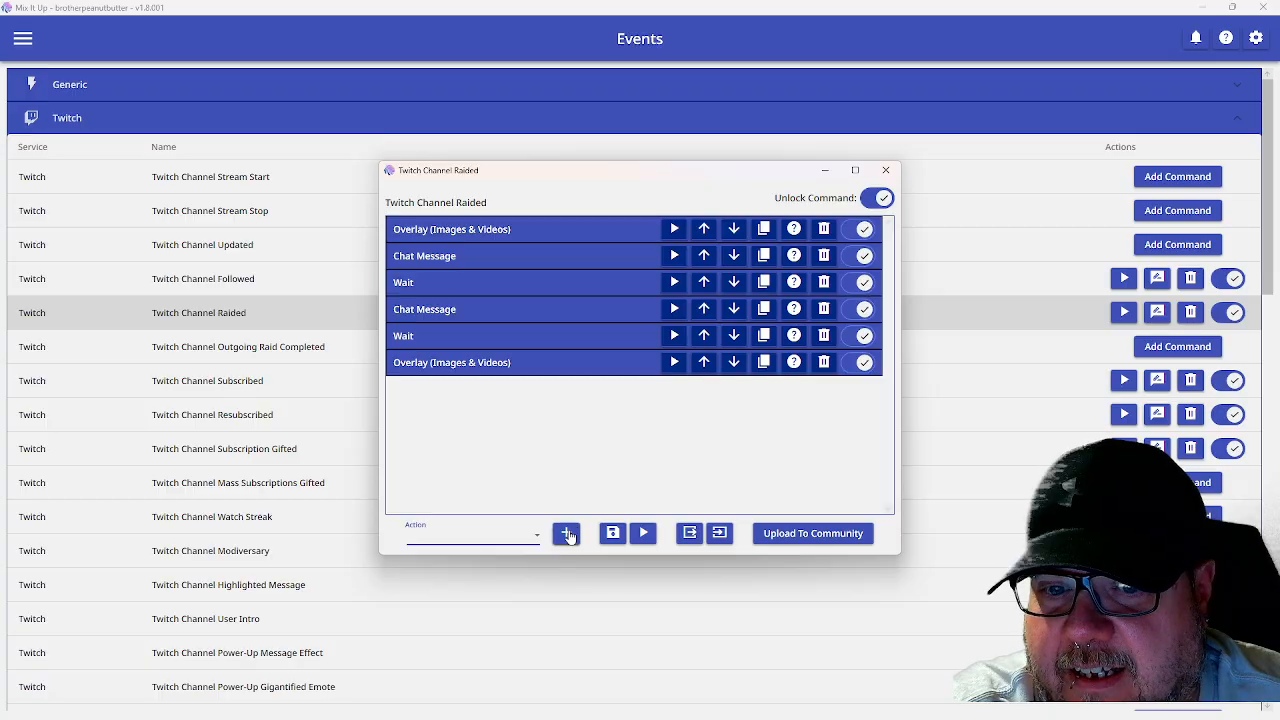
Expand the last overlay action of the raid command and examine the overlay types available around Twitch Clip
click(572, 366)
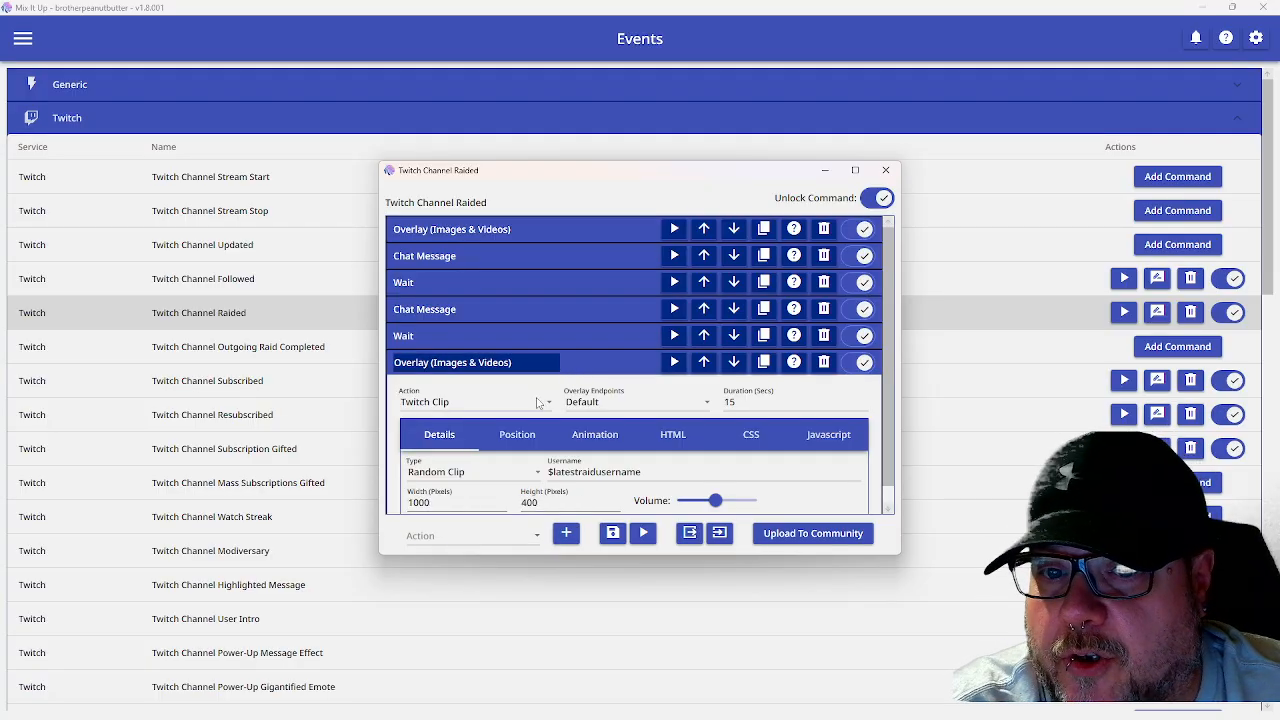
click(542, 401)
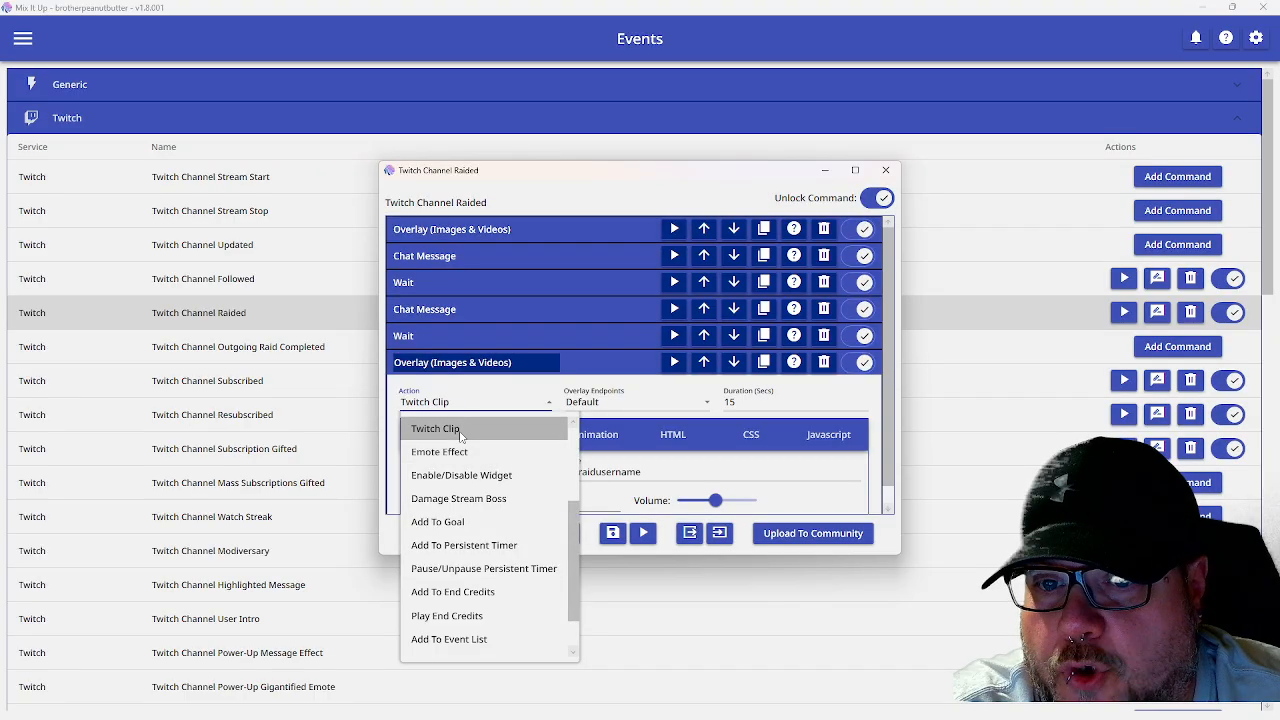
scroll(470, 443, up, 3)
scroll(488, 460, down, 3)
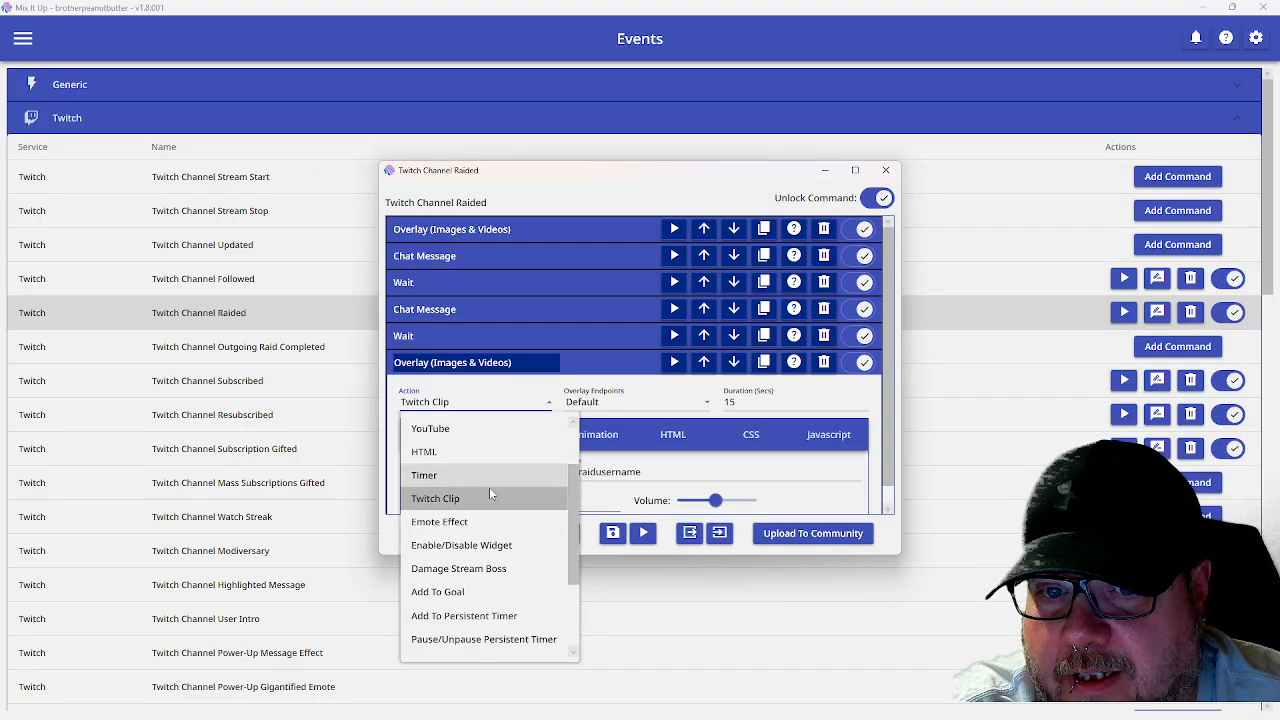
click(622, 378)
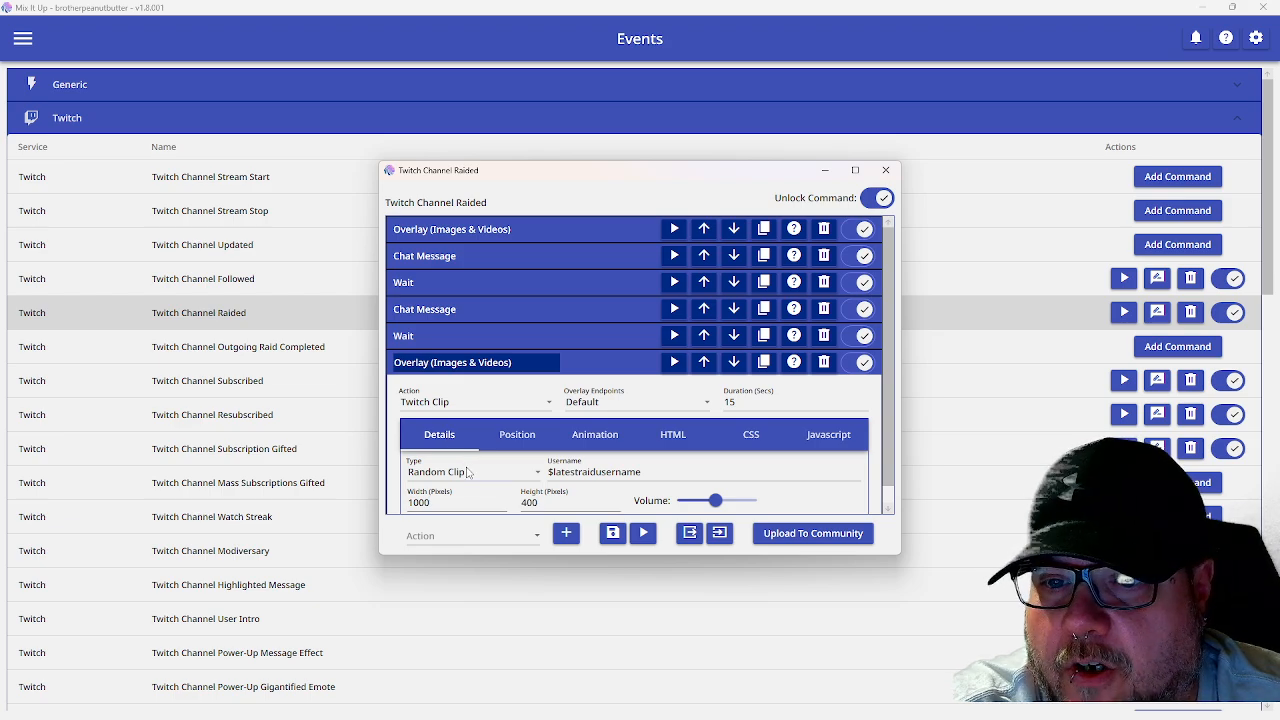
Choose Random Clip as the Twitch clip type and show the overlay's position settings
click(498, 475)
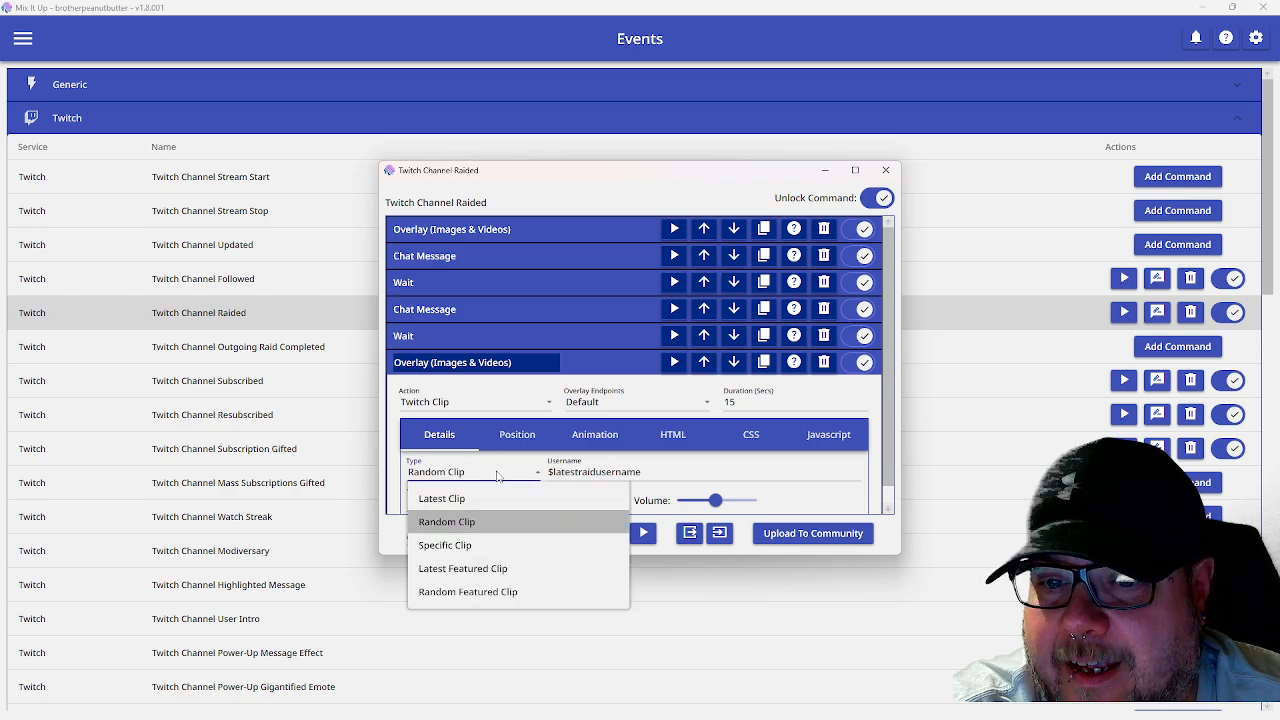
click(478, 522)
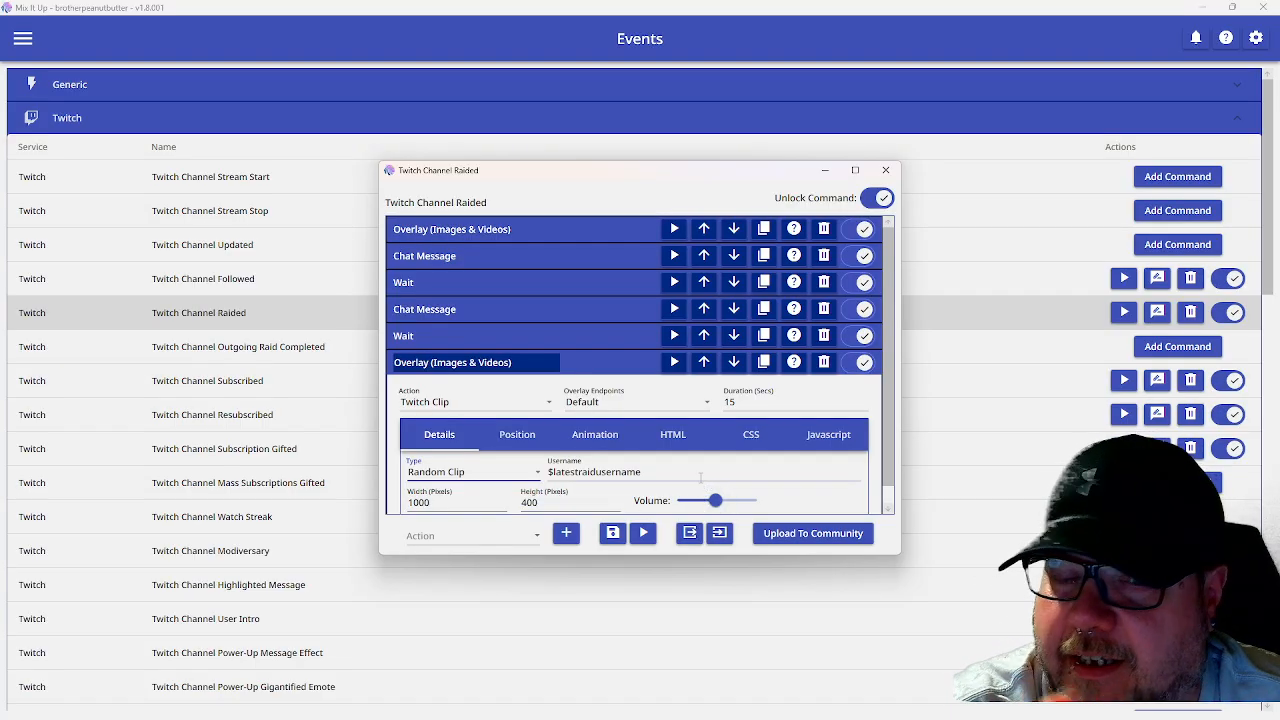
click(518, 436)
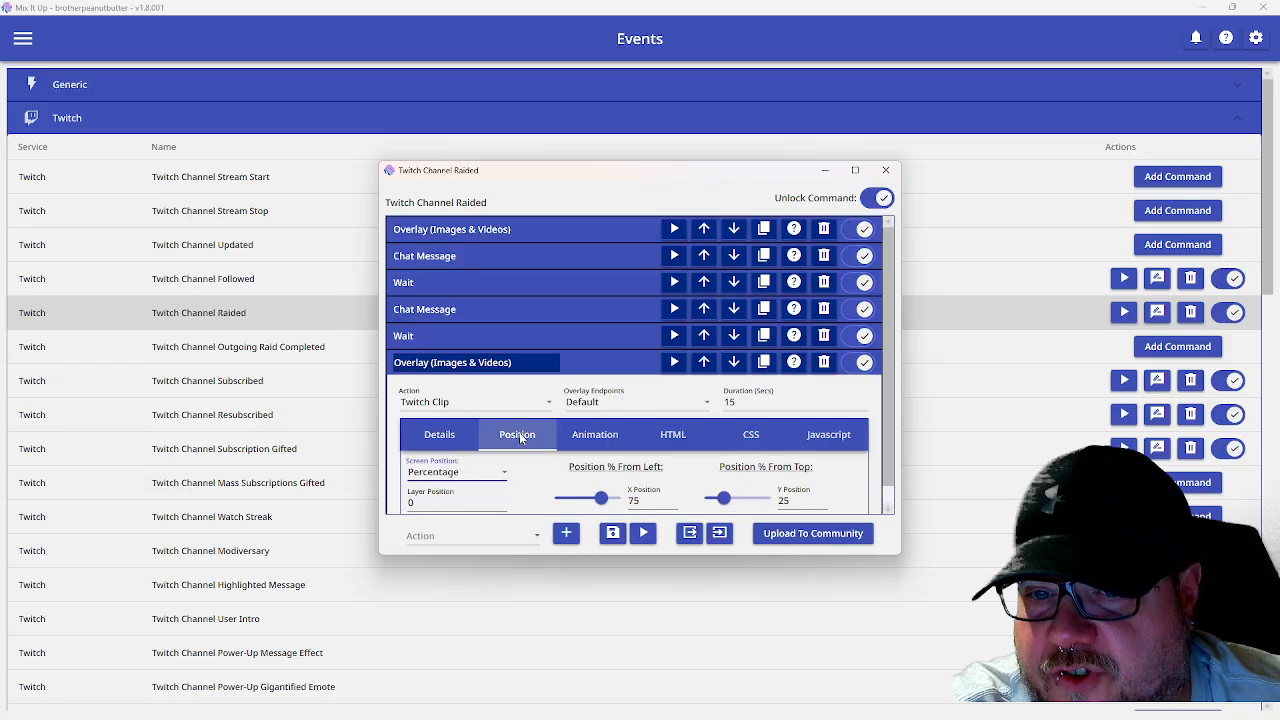
Examine the screen position types available for the Twitch clip overlay, keeping Percentage, and return to the clip's details
click(481, 480)
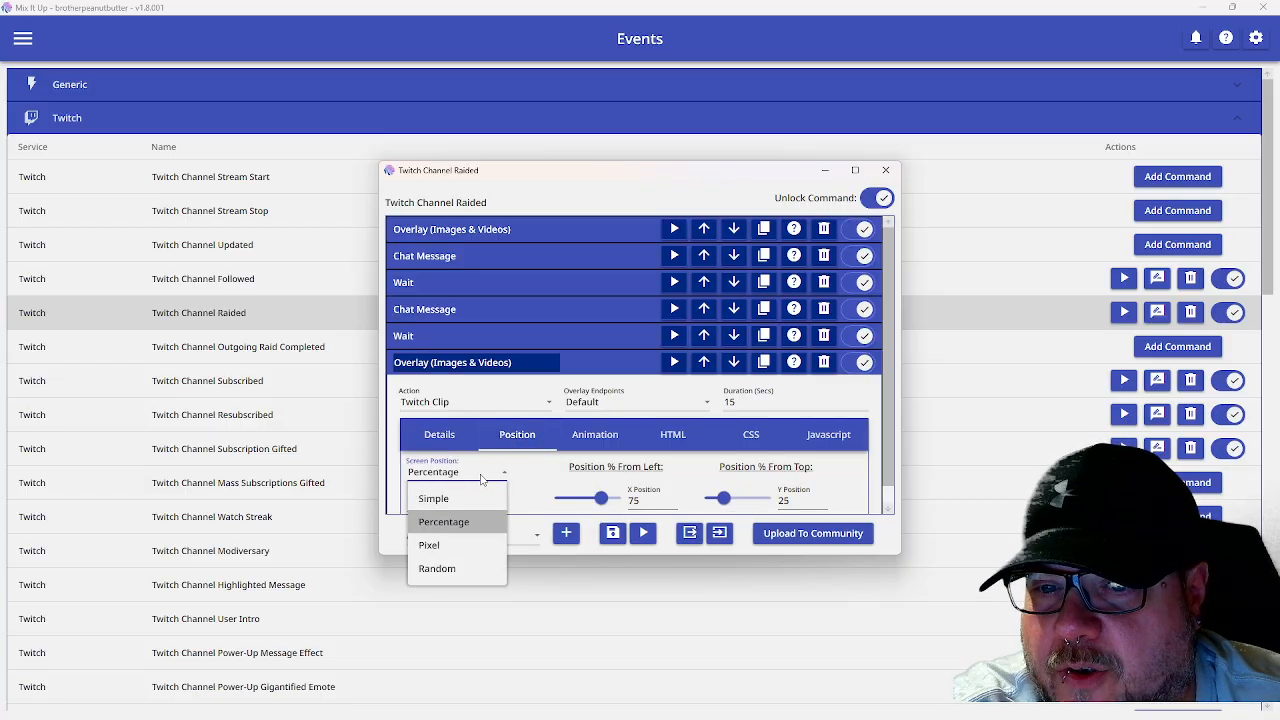
click(481, 478)
click(481, 478)
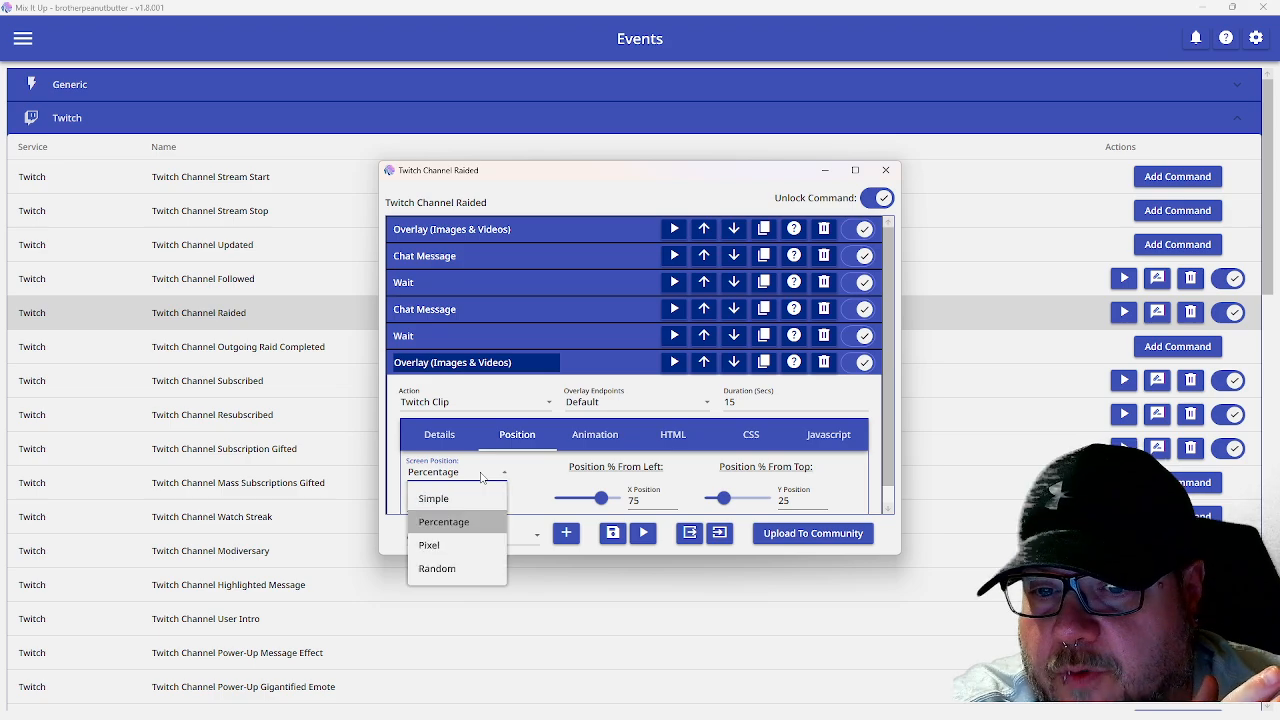
click(478, 478)
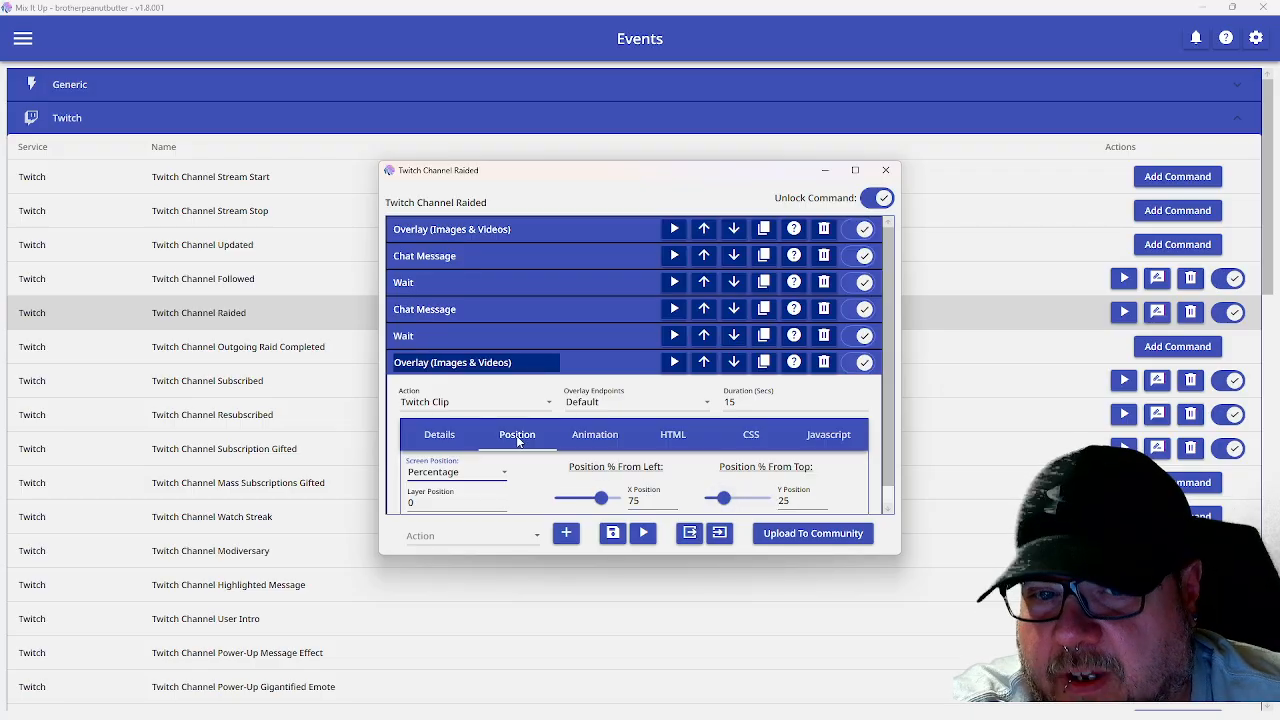
click(428, 438)
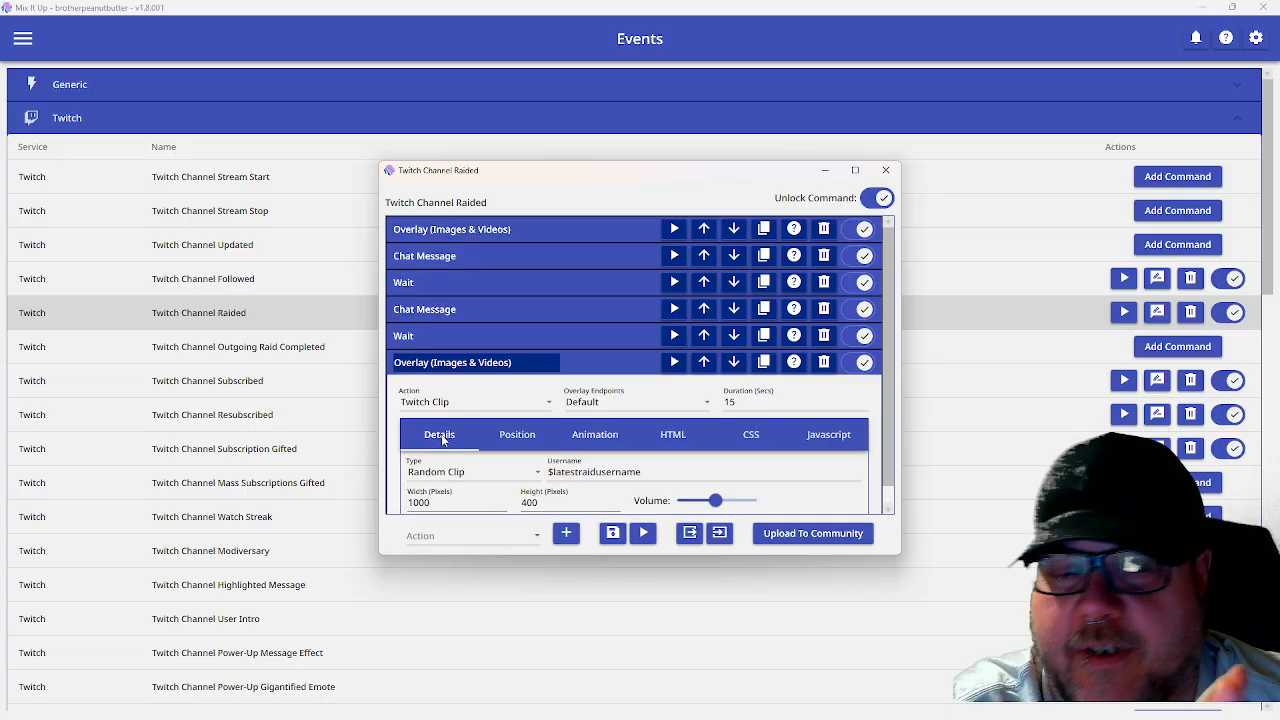
Collapse the last overlay action and save the Twitch Channel Raided command
click(595, 368)
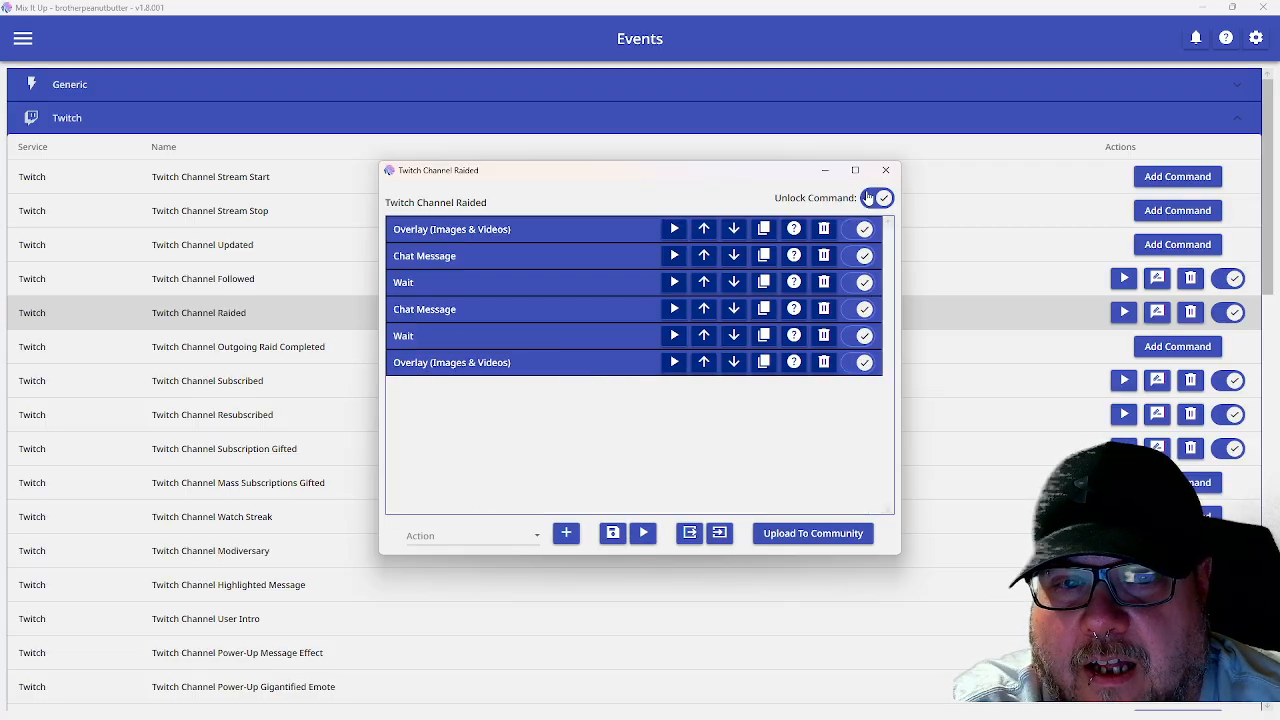
click(612, 533)
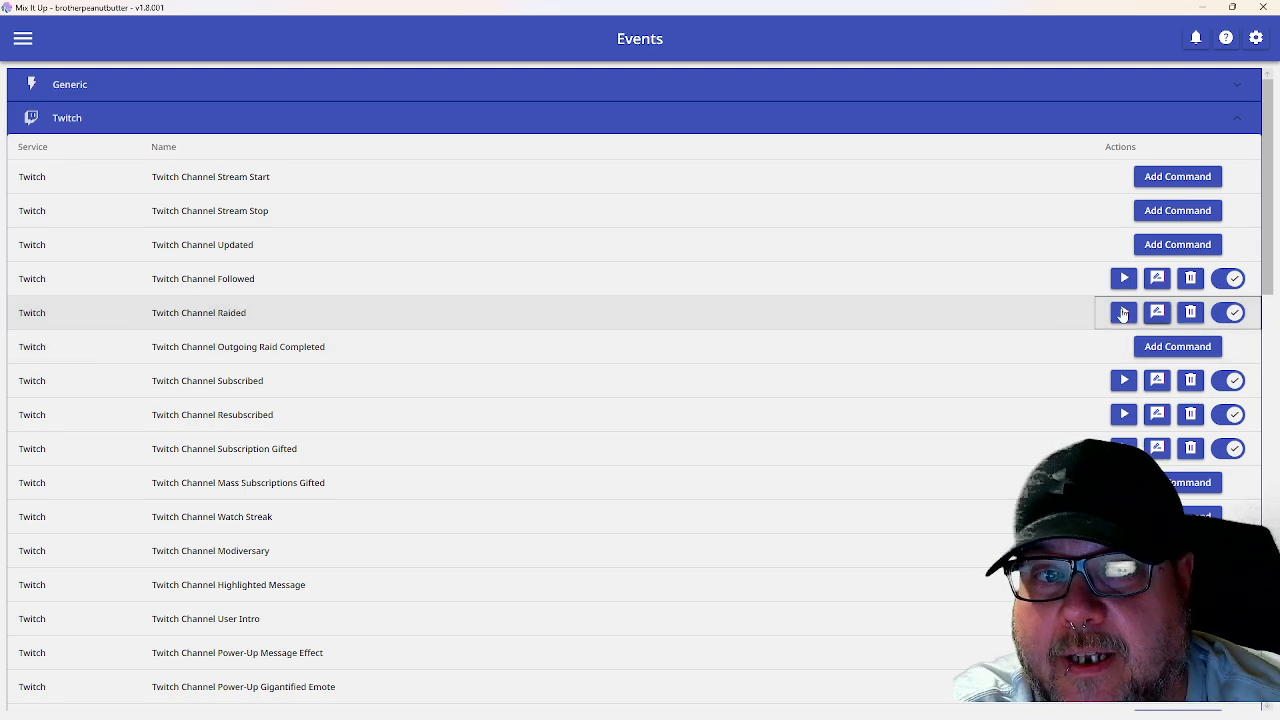
click(1123, 314)
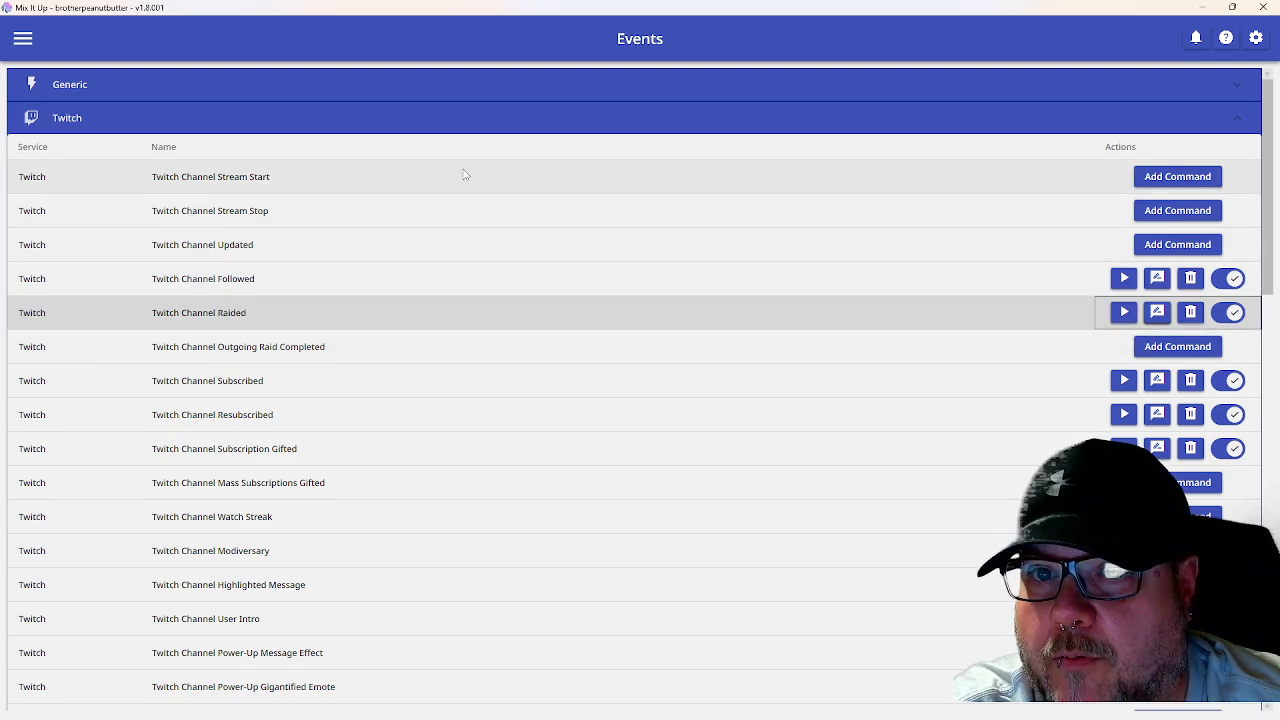
click(365, 118)
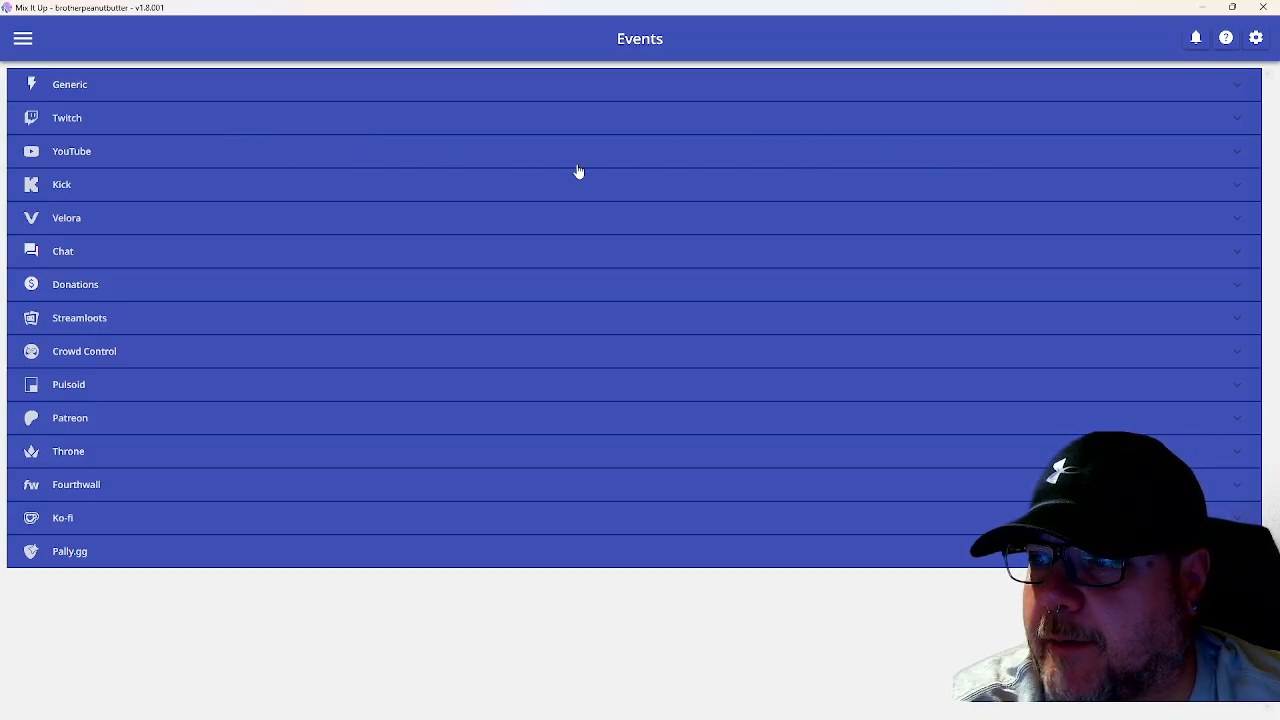
click(218, 120)
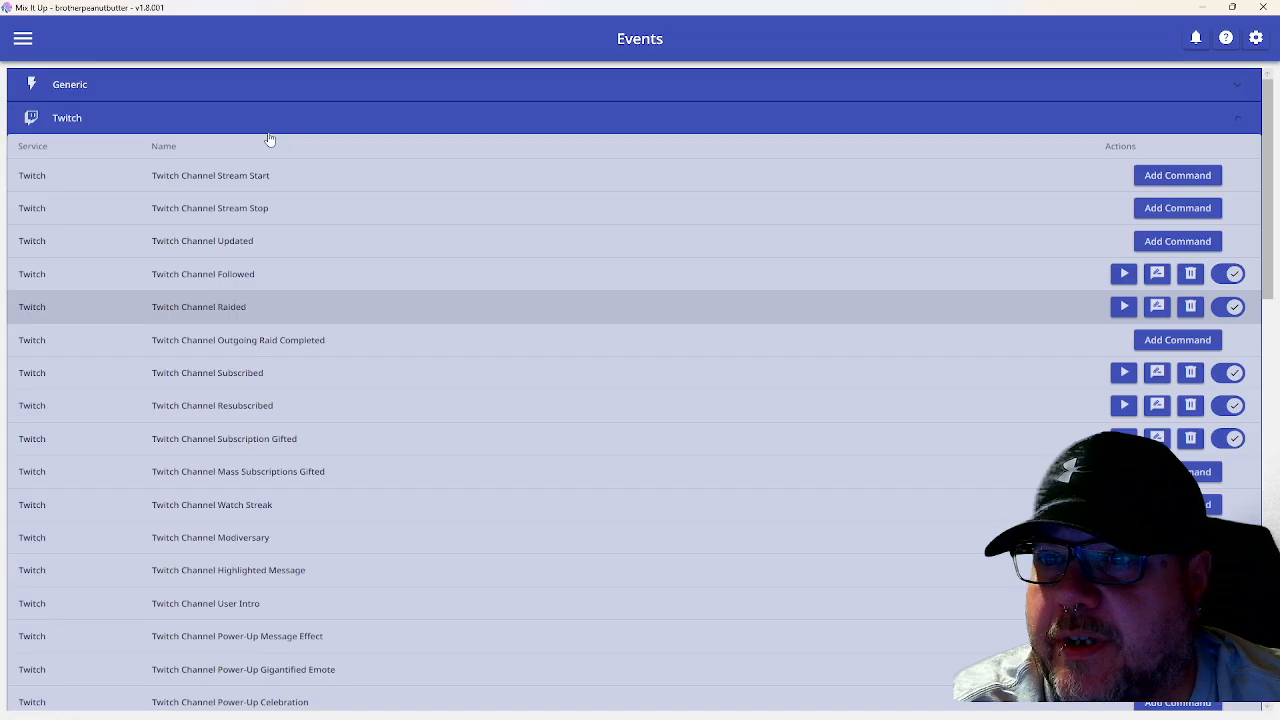
Test the Twitch Channel Raided command with its default test values and switch to OBS to check the raid chat messages
click(1123, 313)
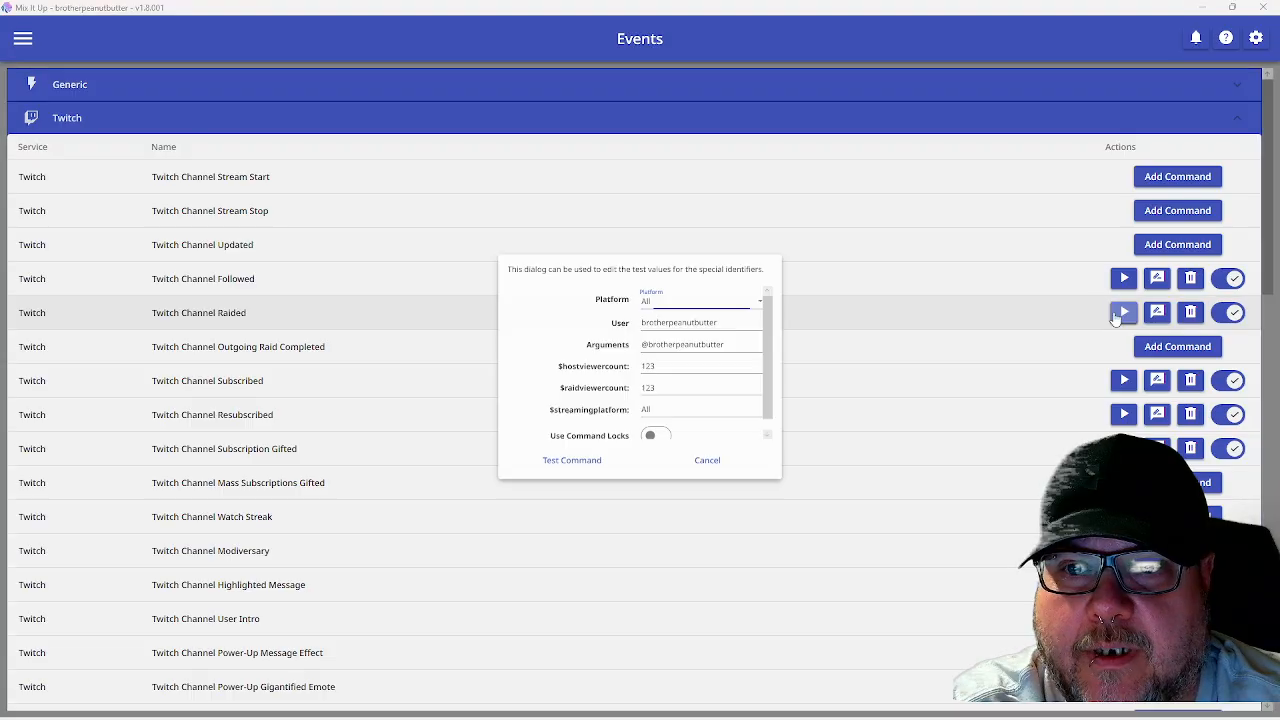
click(566, 472)
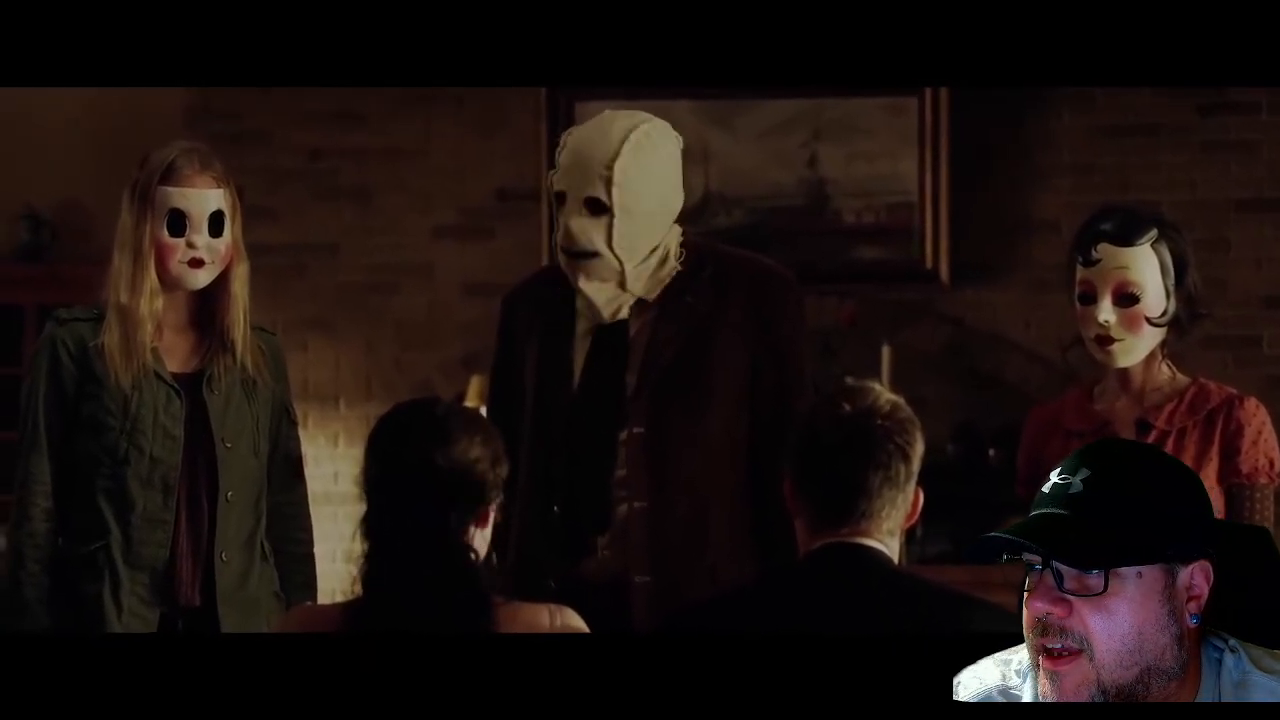
key(alt+Tab)
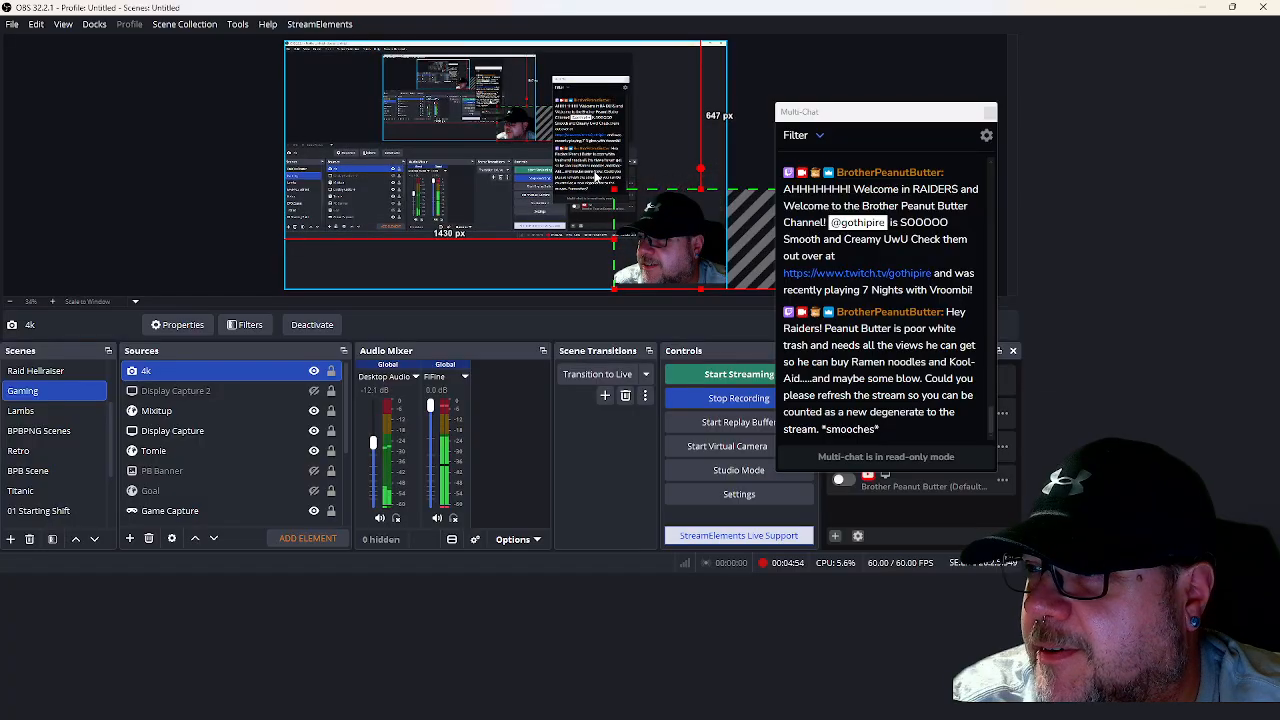